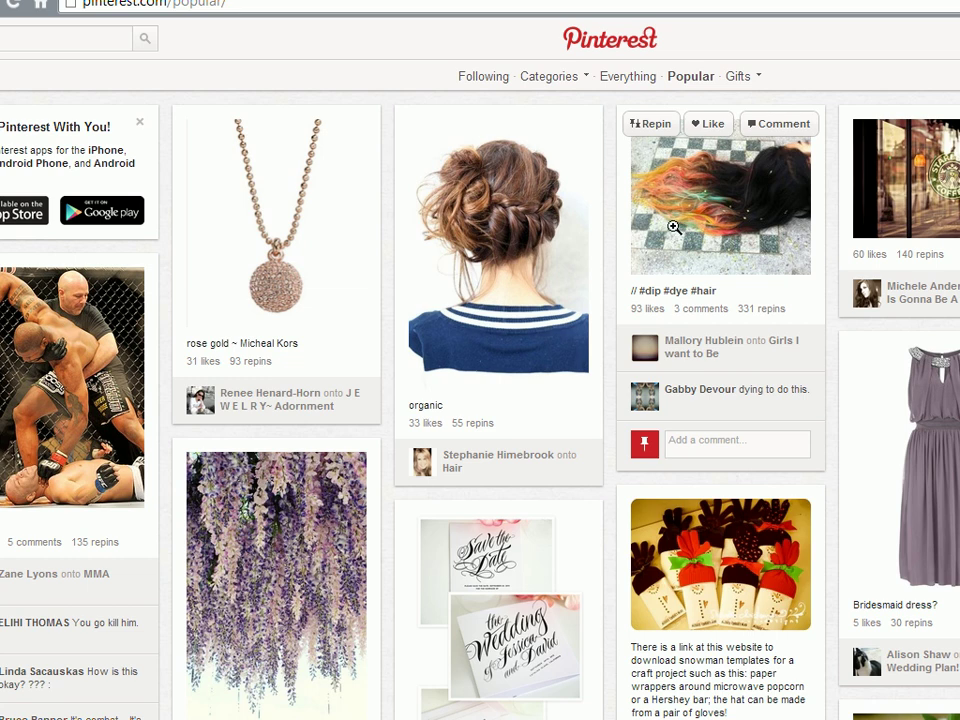
Switch to PinPioneer and set the scrape type to Pins
{"action": "key", "text": "alt+Tab"}
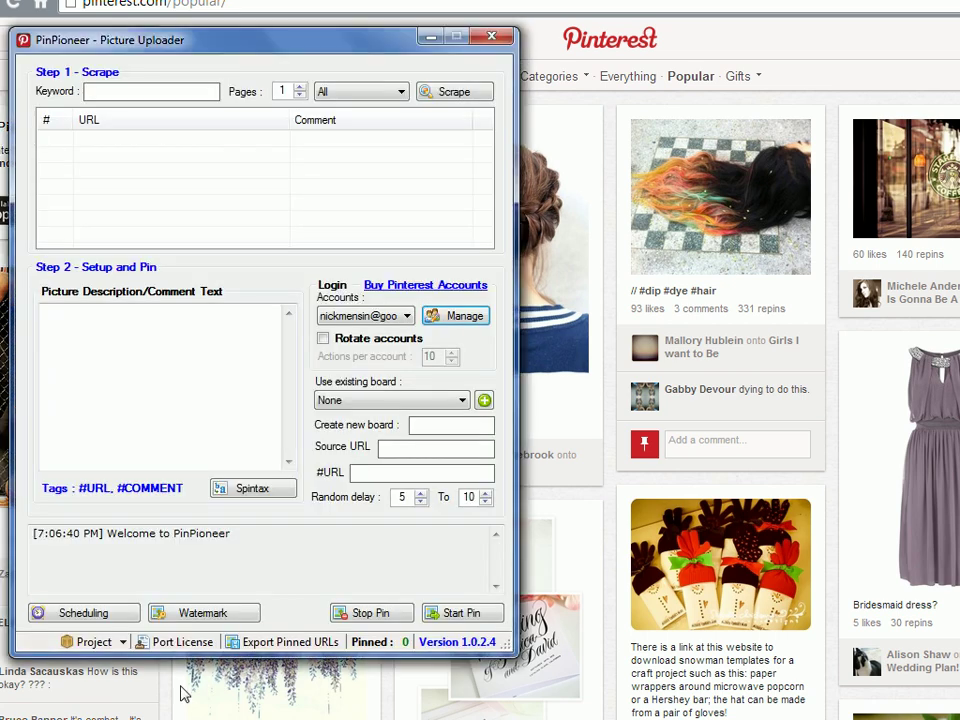
{"action": "left_click", "coordinate": [396, 92]}
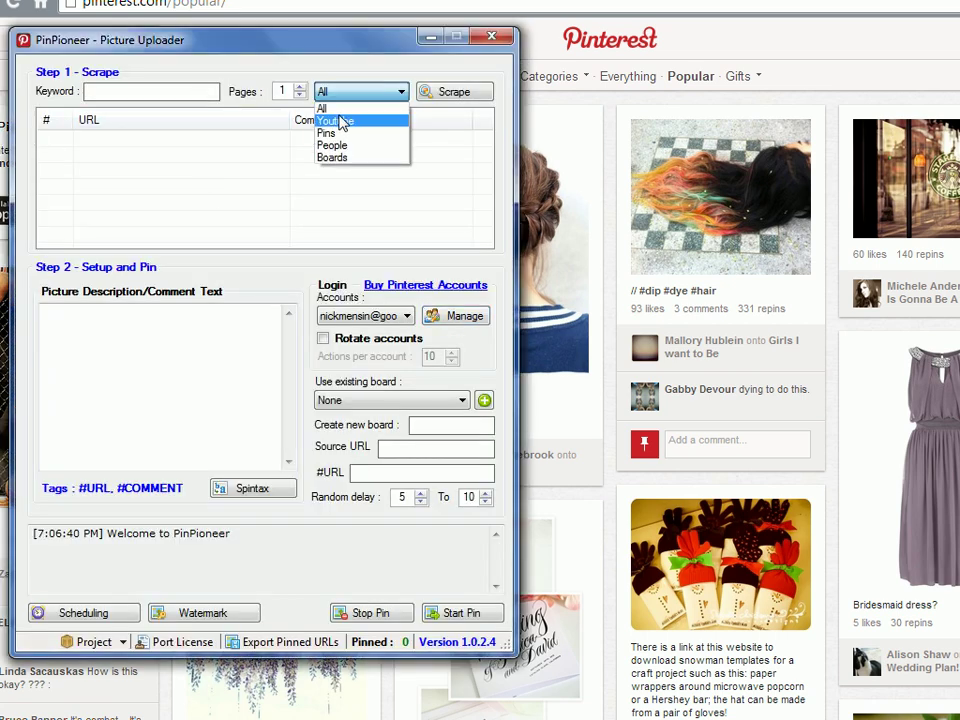
{"action": "left_click", "coordinate": [336, 135]}
Scrape pins for keyword #POPULAR and select the first result, the short straight haircut
{"action": "left_click", "coordinate": [175, 96]}
{"action": "type", "text": "#POU"}
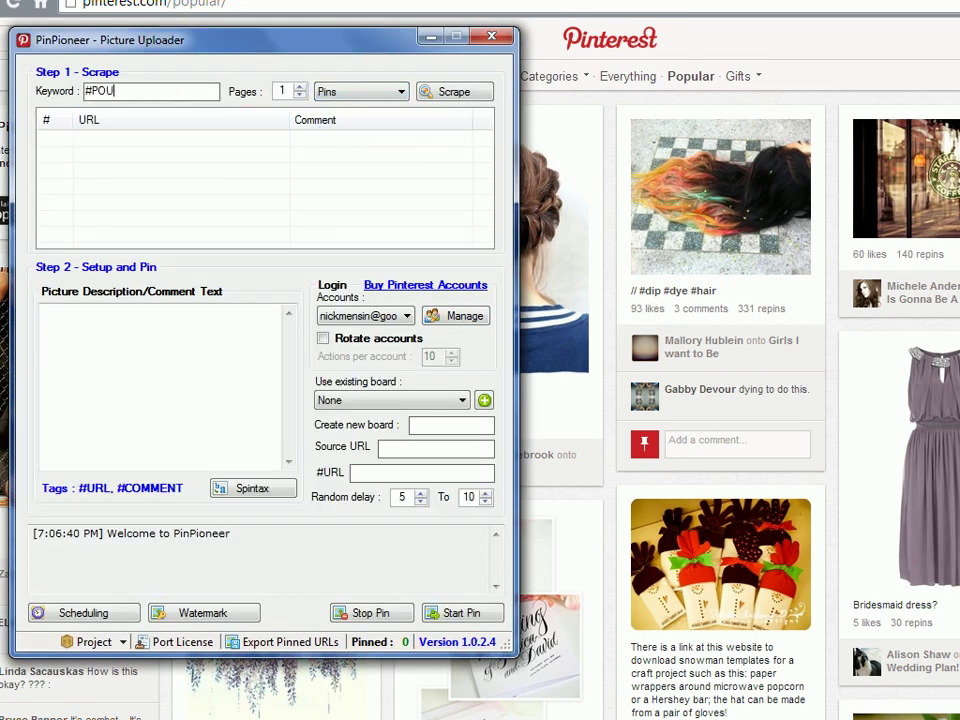
{"action": "key", "text": "BackSpace"}
{"action": "type", "text": "PULAR"}
{"action": "left_click", "coordinate": [449, 89]}
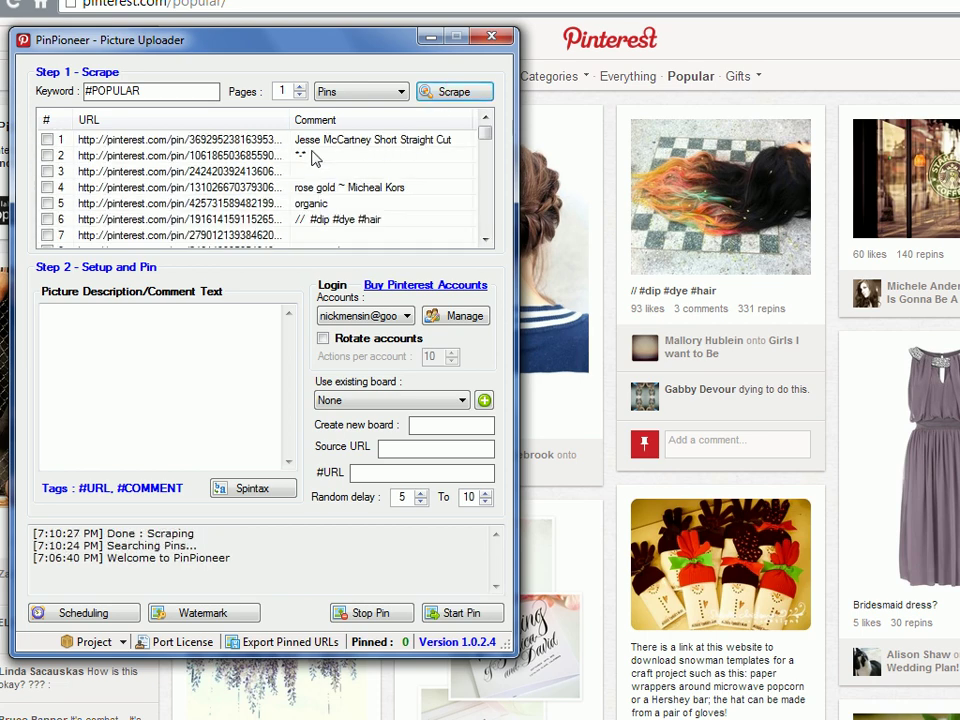
{"action": "left_click", "coordinate": [80, 142]}
Review the haircut pin's Pinterest likes and repins, then select its URL in the address bar
{"action": "left_click", "coordinate": [47, 140]}
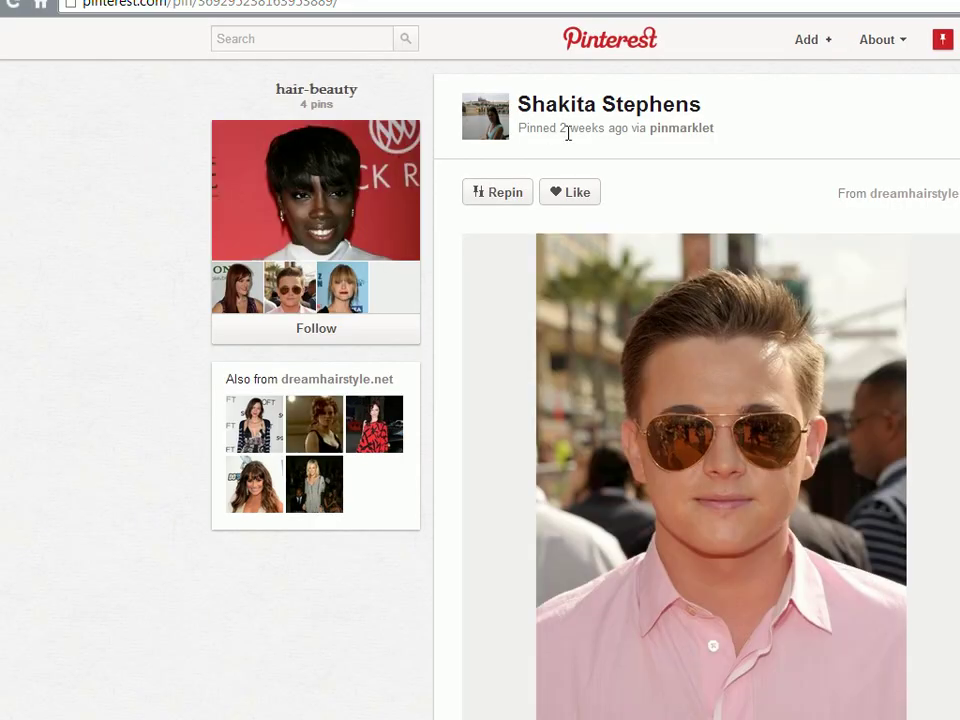
{"action": "scroll", "coordinate": [887, 386], "scroll_direction": "down", "scroll_amount": 3}
{"action": "scroll", "coordinate": [887, 386], "scroll_direction": "up", "scroll_amount": 3}
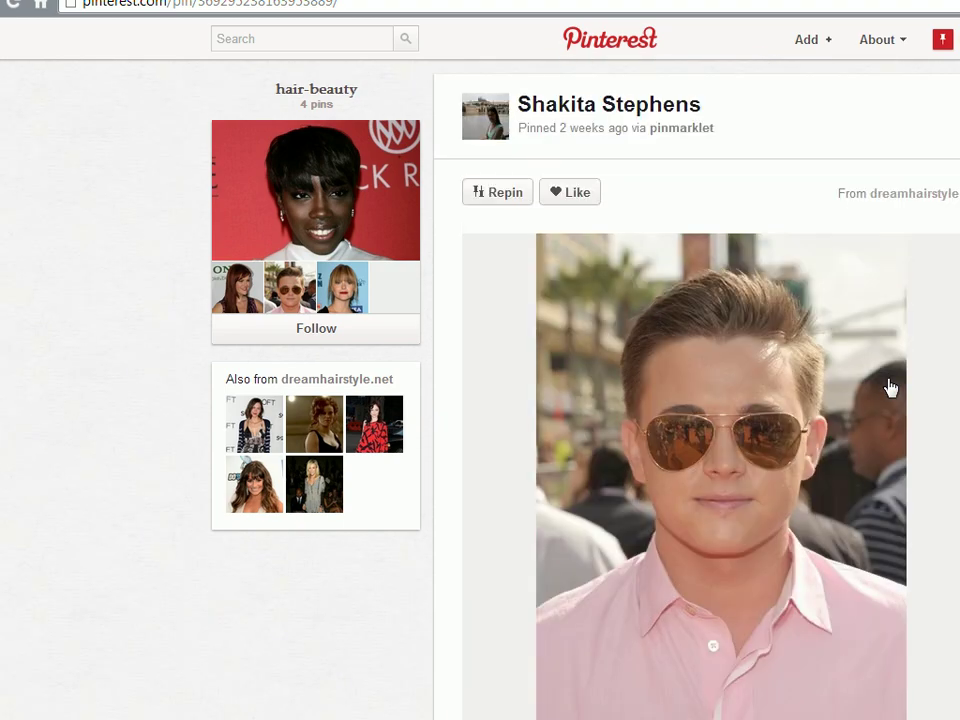
{"action": "scroll", "coordinate": [890, 388], "scroll_direction": "down", "scroll_amount": 2}
{"action": "scroll", "coordinate": [888, 392], "scroll_direction": "down", "scroll_amount": 1}
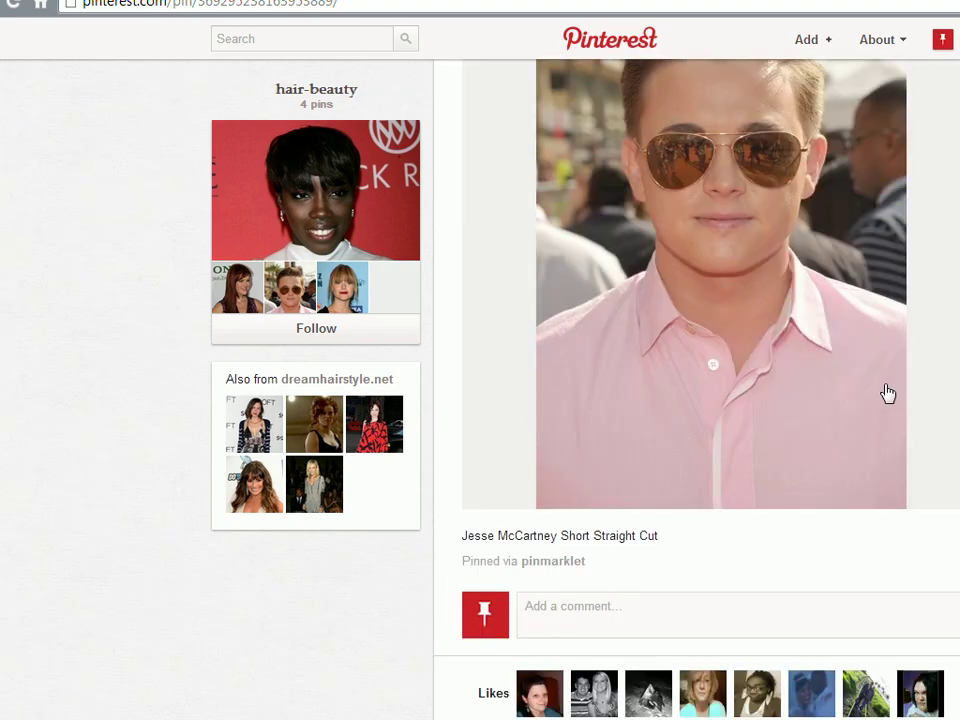
{"action": "scroll", "coordinate": [886, 395], "scroll_direction": "up", "scroll_amount": 3}
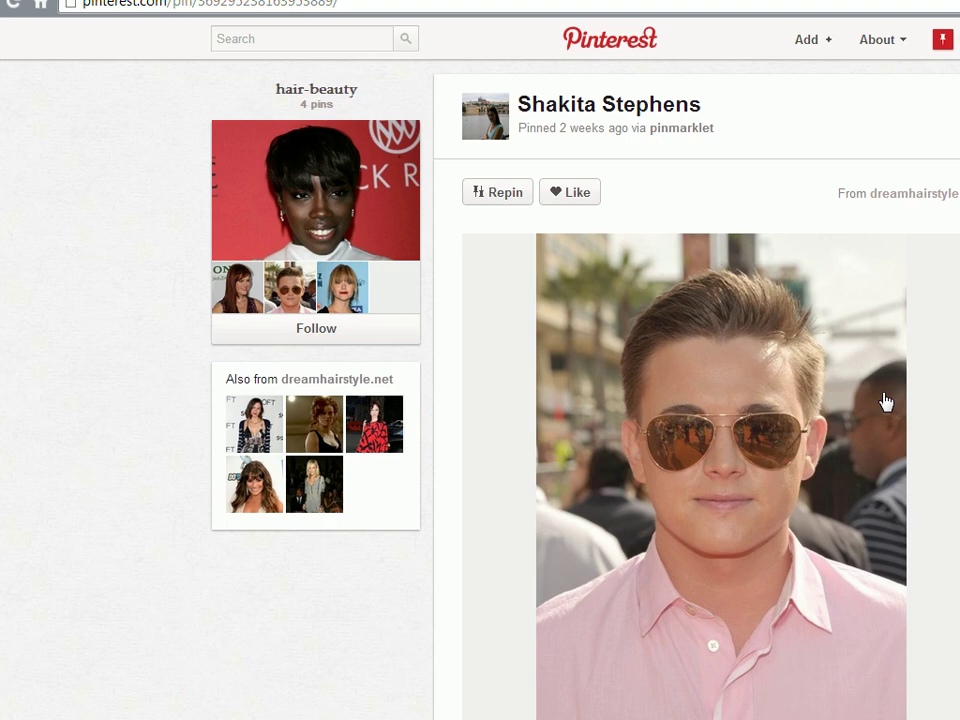
{"action": "scroll", "coordinate": [884, 400], "scroll_direction": "down", "scroll_amount": 7}
{"action": "scroll", "coordinate": [596, 426], "scroll_direction": "down", "scroll_amount": 3}
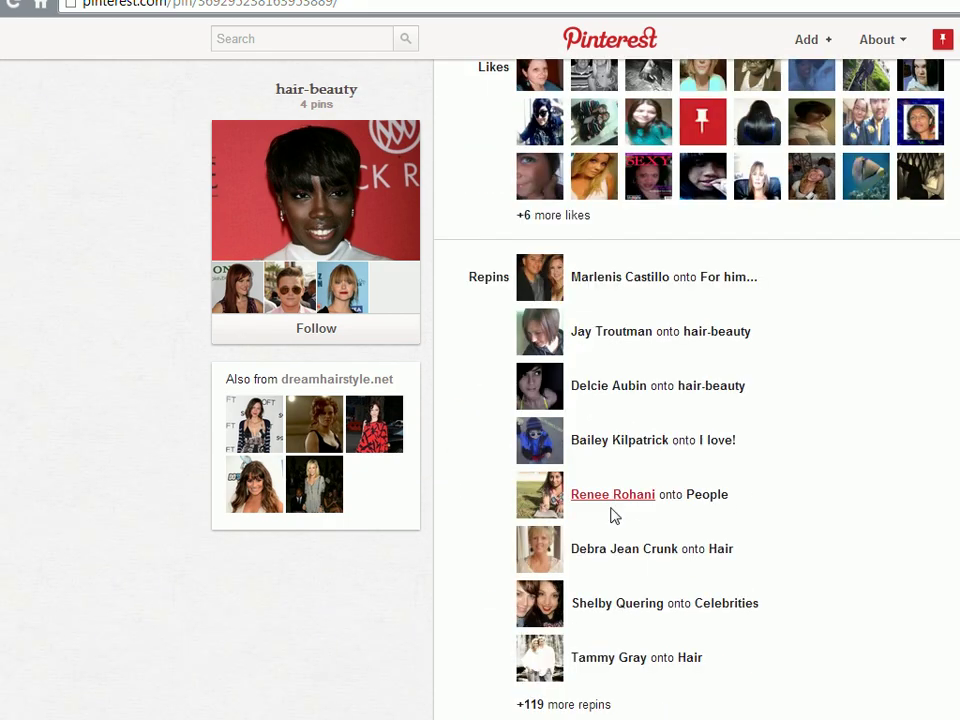
{"action": "scroll", "coordinate": [545, 400], "scroll_direction": "up", "scroll_amount": 2}
{"action": "scroll", "coordinate": [521, 420], "scroll_direction": "up", "scroll_amount": 1}
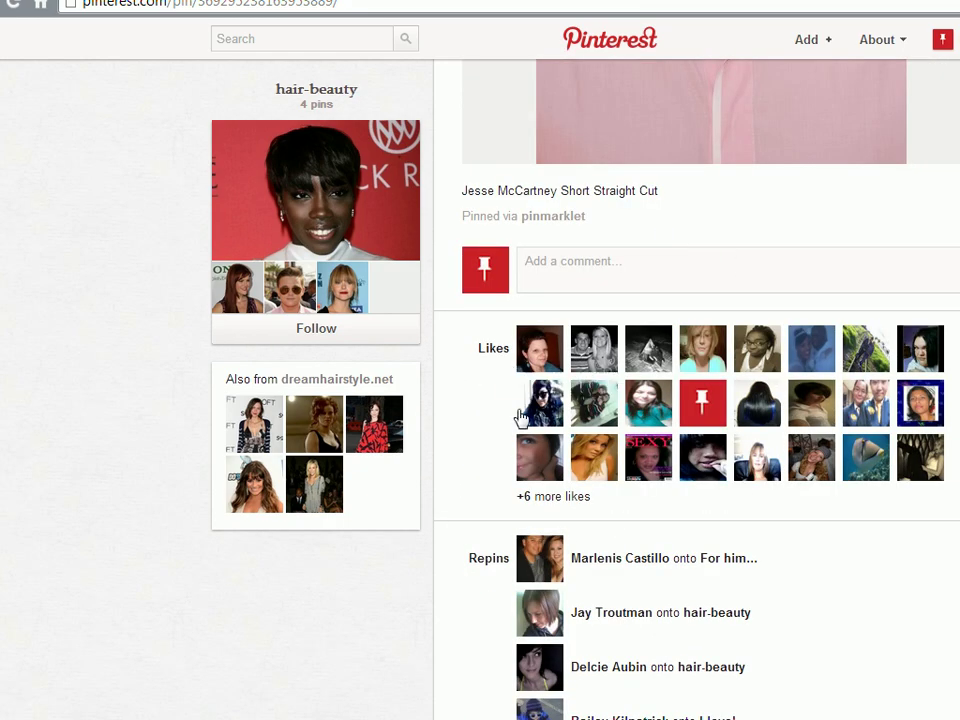
{"action": "scroll", "coordinate": [490, 475], "scroll_direction": "up", "scroll_amount": 2}
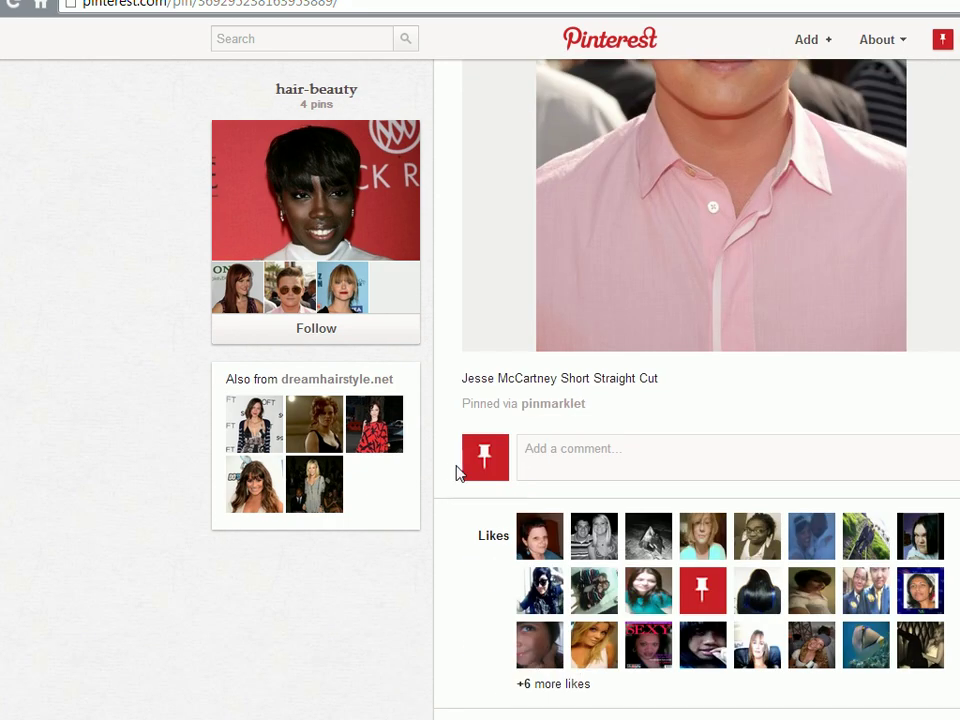
{"action": "left_click", "coordinate": [463, 5]}
{"action": "key", "text": "ctrl+c"}
{"action": "scroll", "coordinate": [538, 148], "scroll_direction": "up", "scroll_amount": 3}
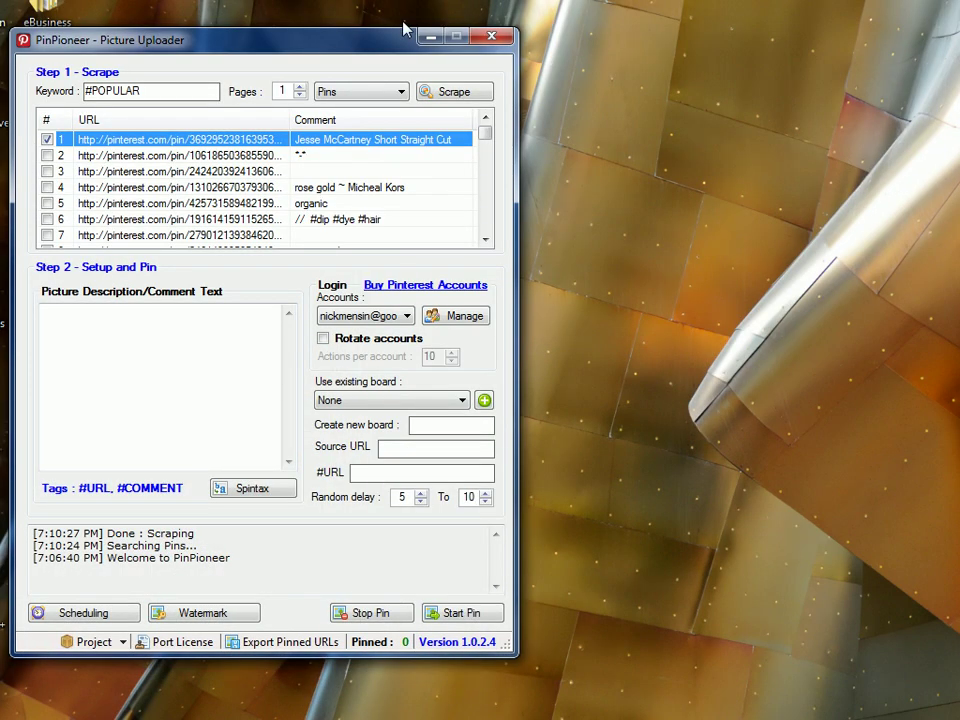
{"action": "left_click", "coordinate": [437, 10]}
{"action": "double_click", "coordinate": [71, 403]}
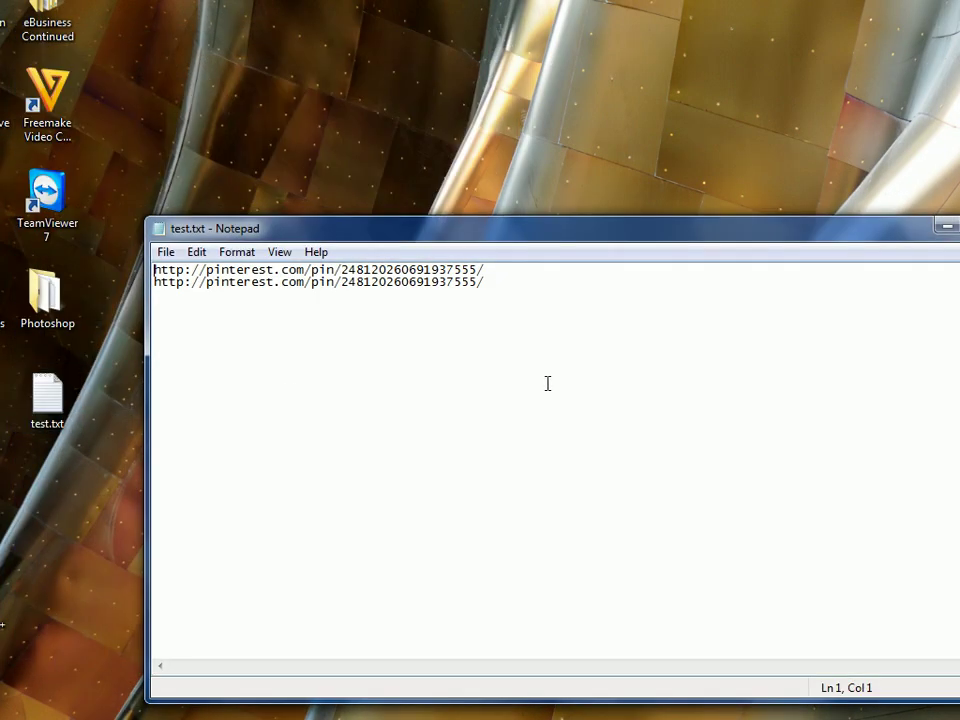
{"action": "key", "text": "ctrl+a"}
{"action": "key", "text": "Delete"}
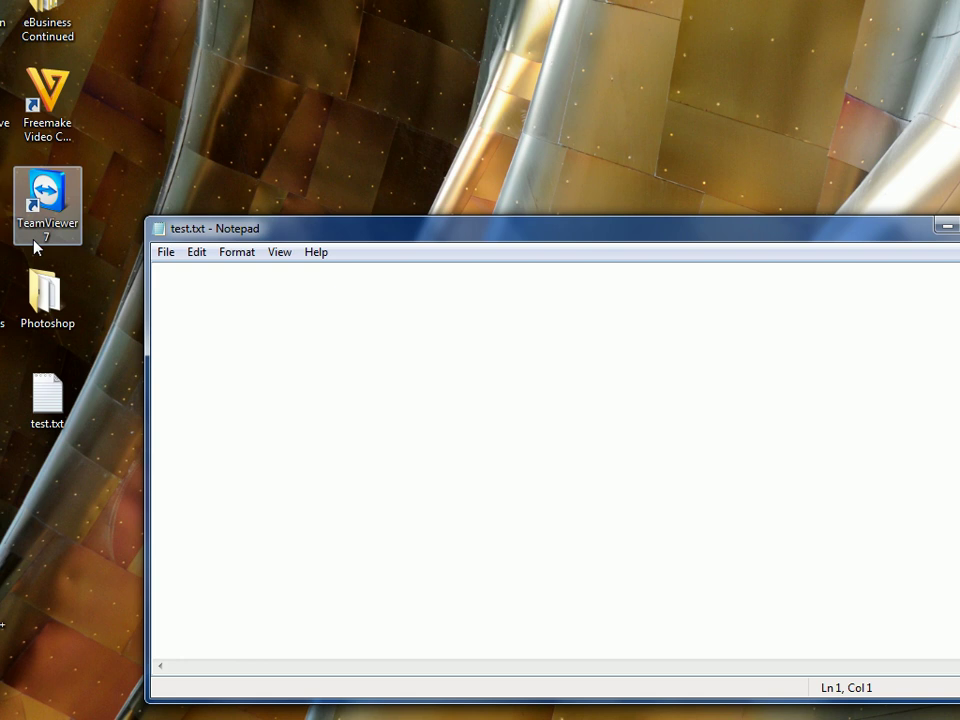
{"action": "key", "text": "ctrl+v"}
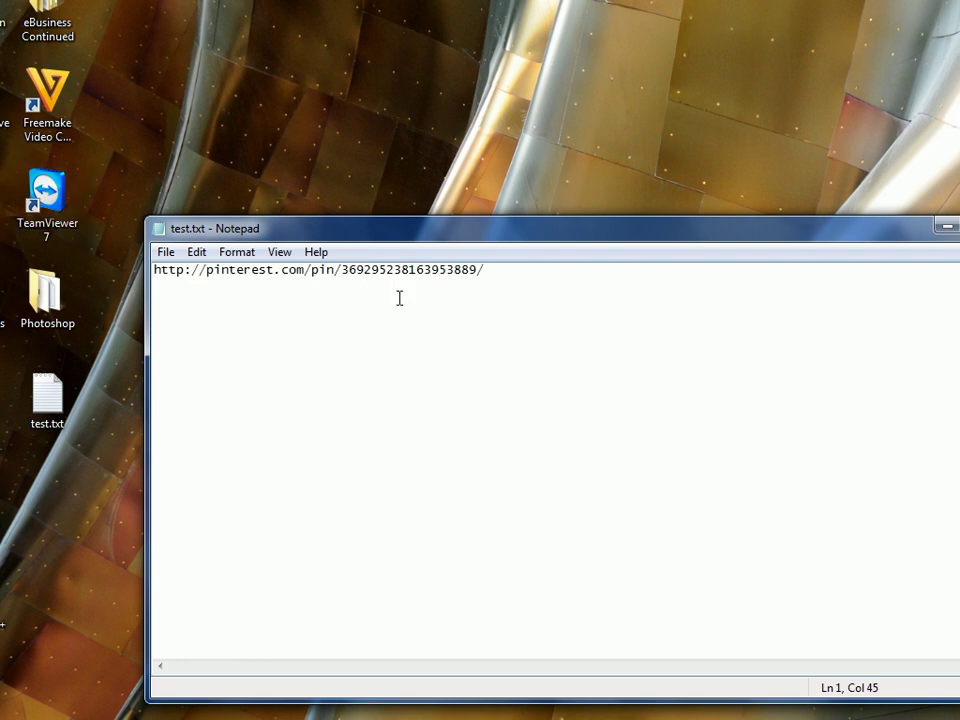
{"action": "key", "text": "Return"}
{"action": "key", "text": "ctrl+v"}
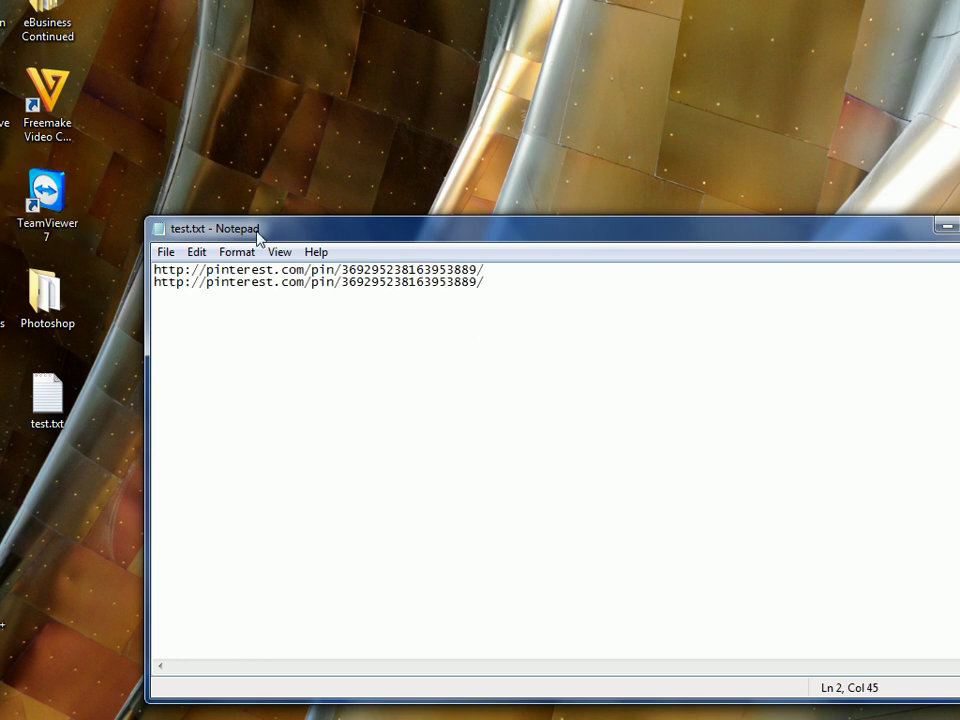
{"action": "left_click", "coordinate": [166, 252]}
{"action": "left_click", "coordinate": [192, 315]}
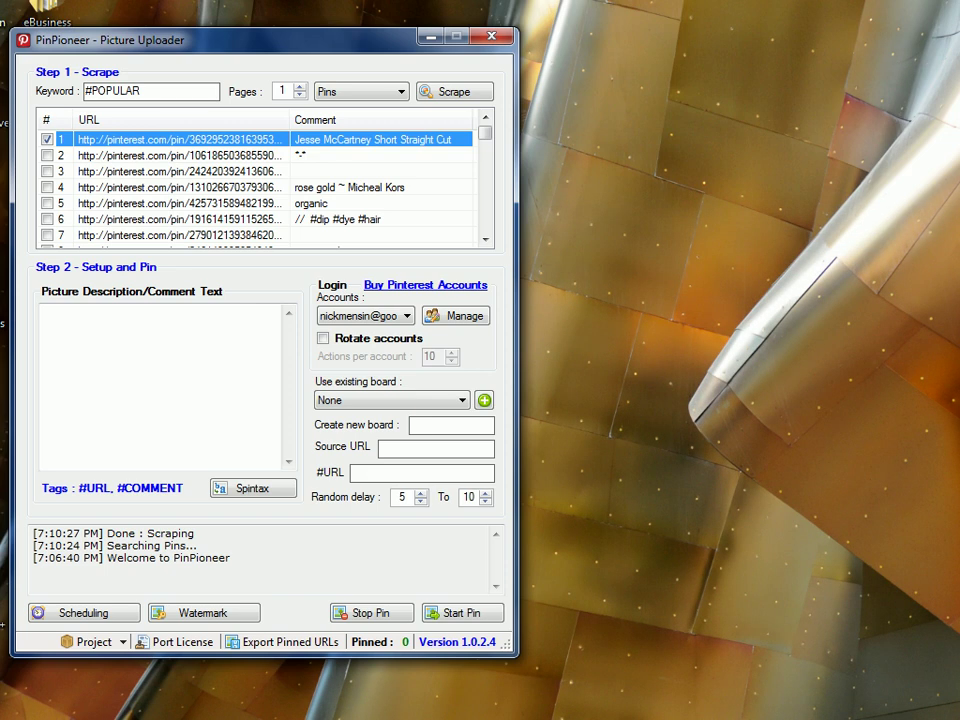
Import test.txt into the pin list and tick the first imported pin
{"action": "right_click", "coordinate": [203, 171]}
{"action": "mouse_move", "coordinate": [300, 221]}
{"action": "left_click", "coordinate": [407, 230]}
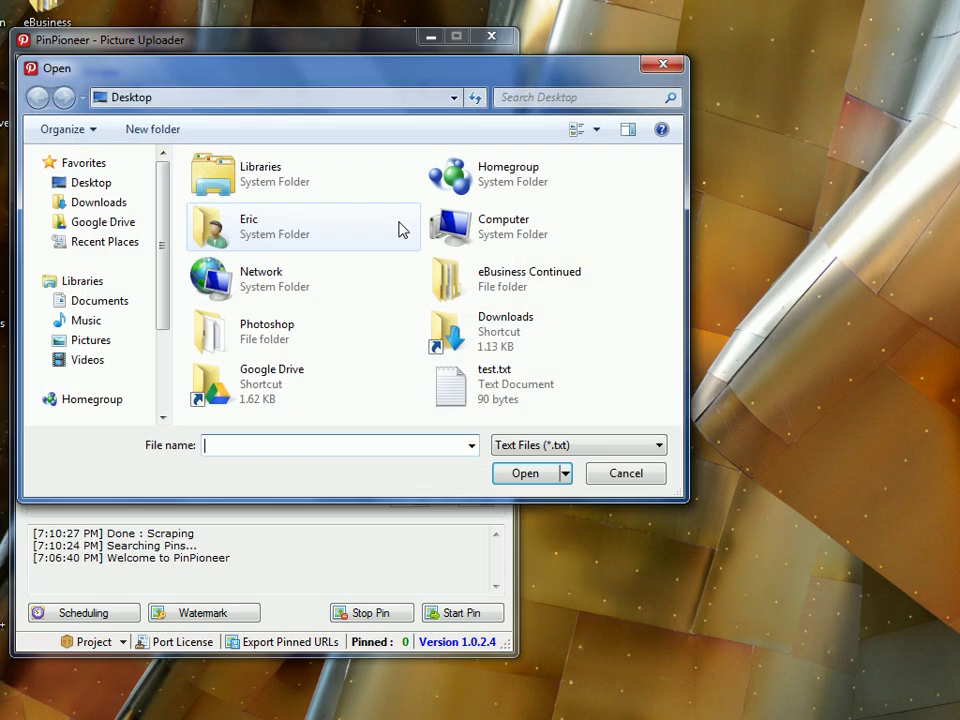
{"action": "left_click", "coordinate": [553, 388]}
{"action": "left_click", "coordinate": [510, 477]}
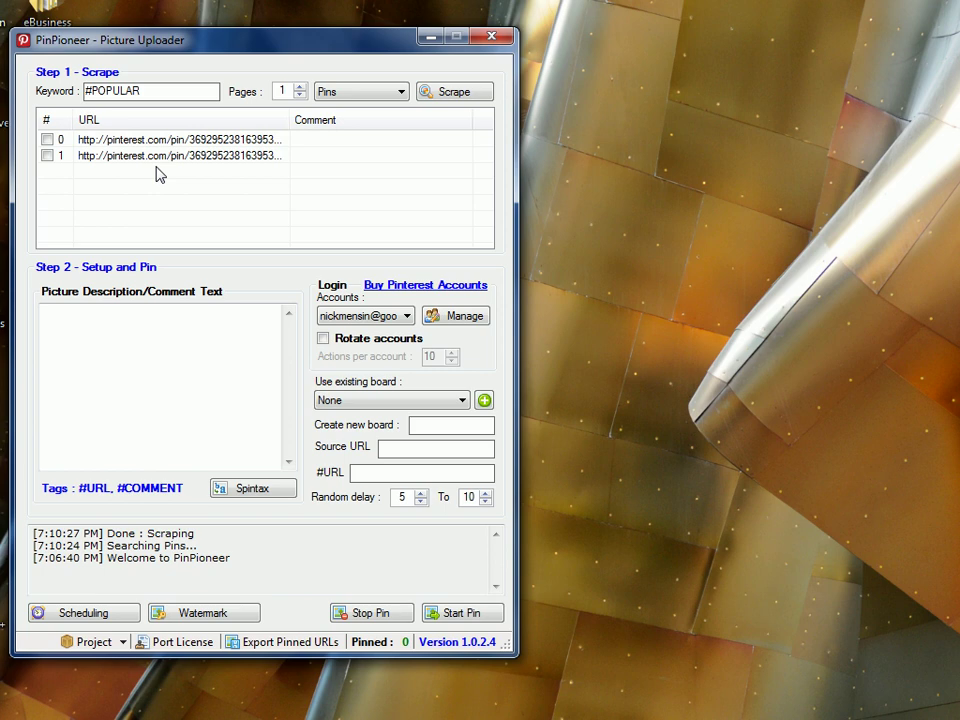
{"action": "left_click", "coordinate": [47, 140]}
Tick the second imported pin and turn on account rotation with value 1
{"action": "left_click", "coordinate": [47, 156]}
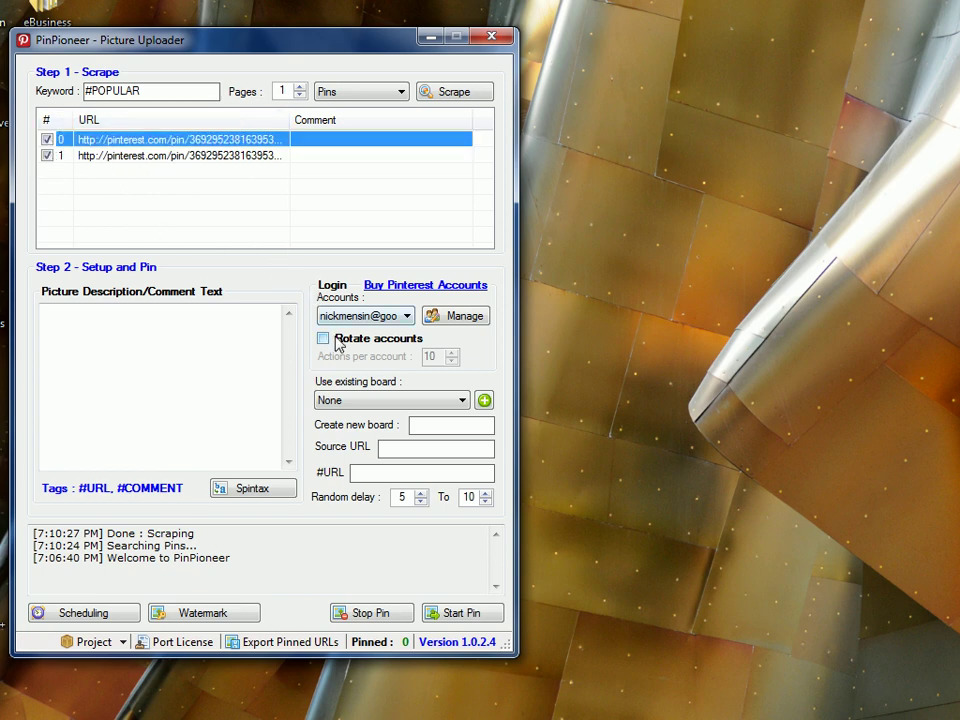
{"action": "left_click", "coordinate": [365, 315]}
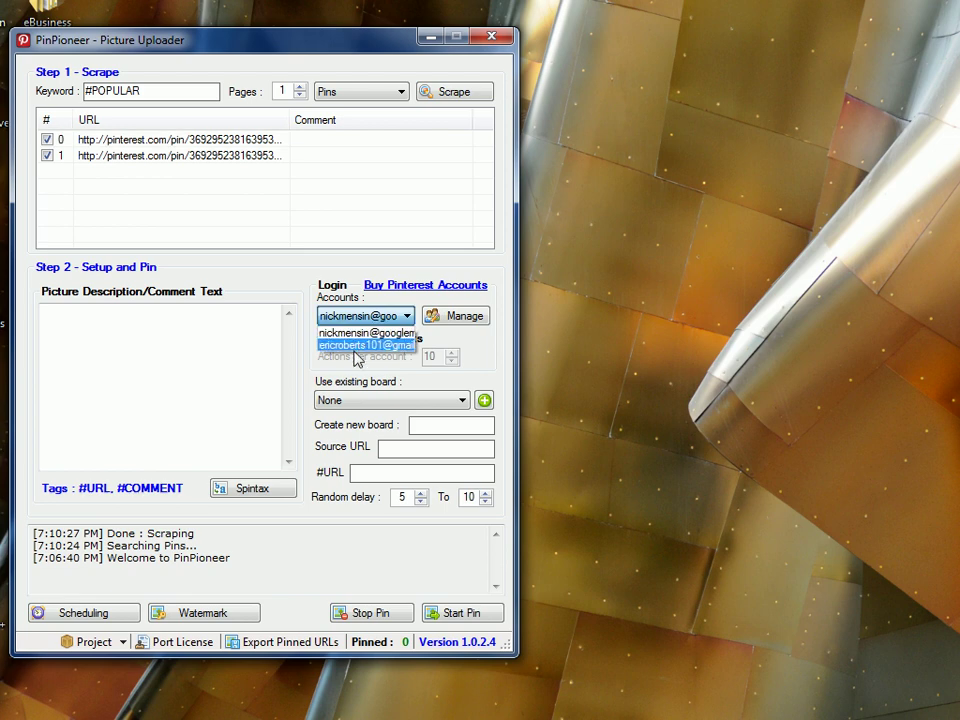
{"action": "left_click", "coordinate": [197, 375]}
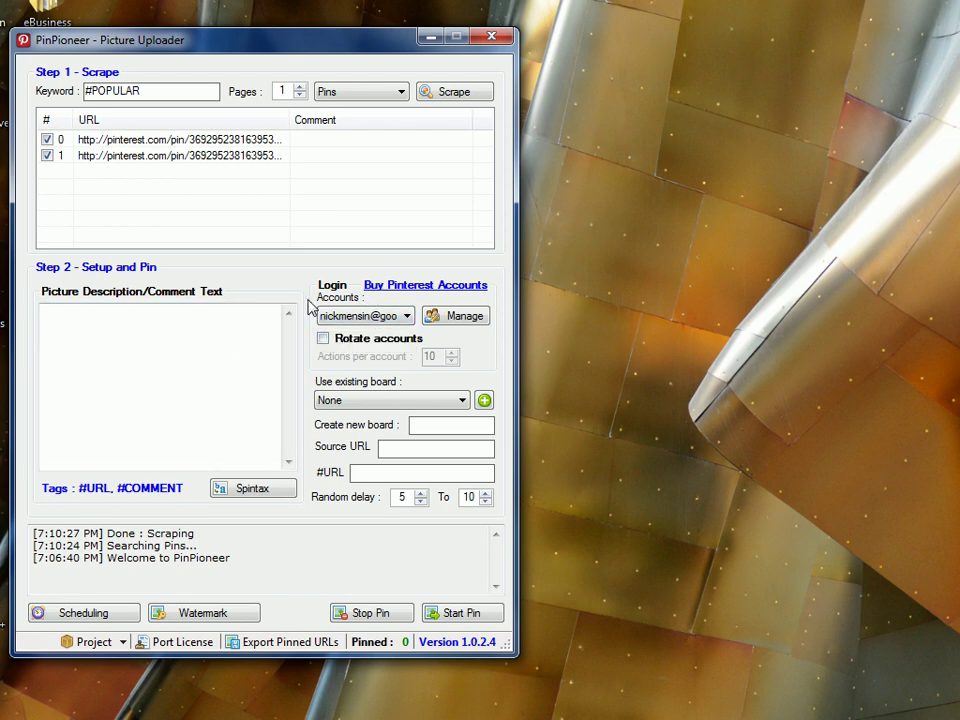
{"action": "left_click", "coordinate": [324, 340]}
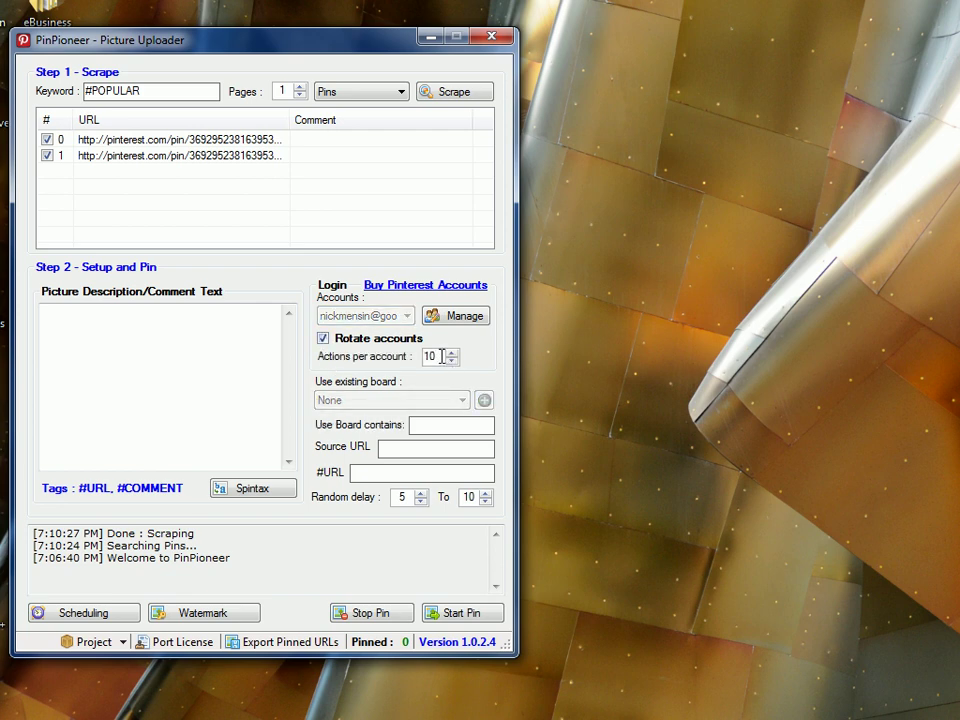
{"action": "type", "text": "1"}
Filter boards containing 'test' and enter the personal website as the source URL
{"action": "left_click", "coordinate": [463, 427]}
{"action": "type", "text": "tes"}
{"action": "type", "text": "http:"}
{"action": "type", "text": "//ericalsan"}
{"action": "key", "text": "BackSpace"}
{"action": "key", "text": "BackSpace"}
{"action": "key", "text": "BackSpace"}
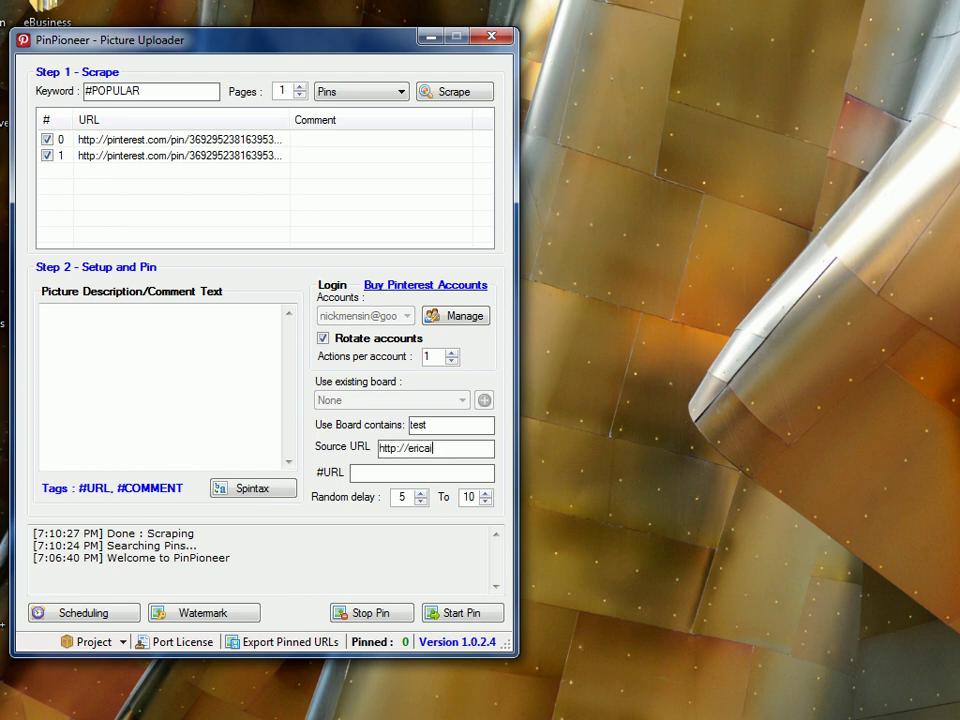
{"action": "type", "text": "zizian.com"}
Set the picture description to 'This is a test repin.'
{"action": "left_click", "coordinate": [137, 342]}
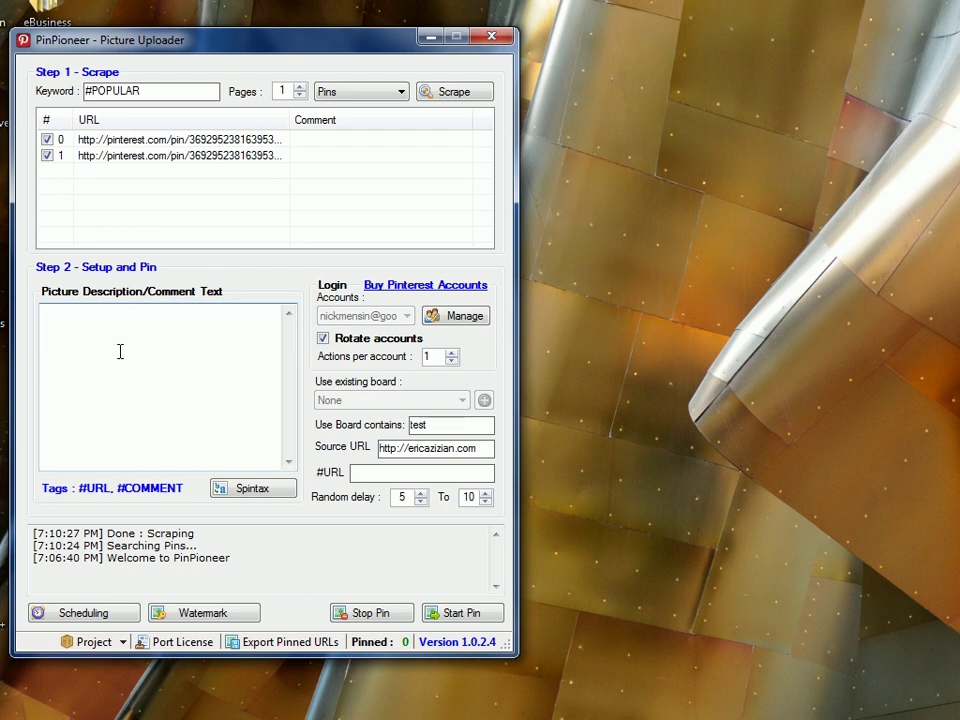
{"action": "type", "text": "This is a test repin"}
{"action": "key", "text": "Return"}
{"action": "type", "text": "."}
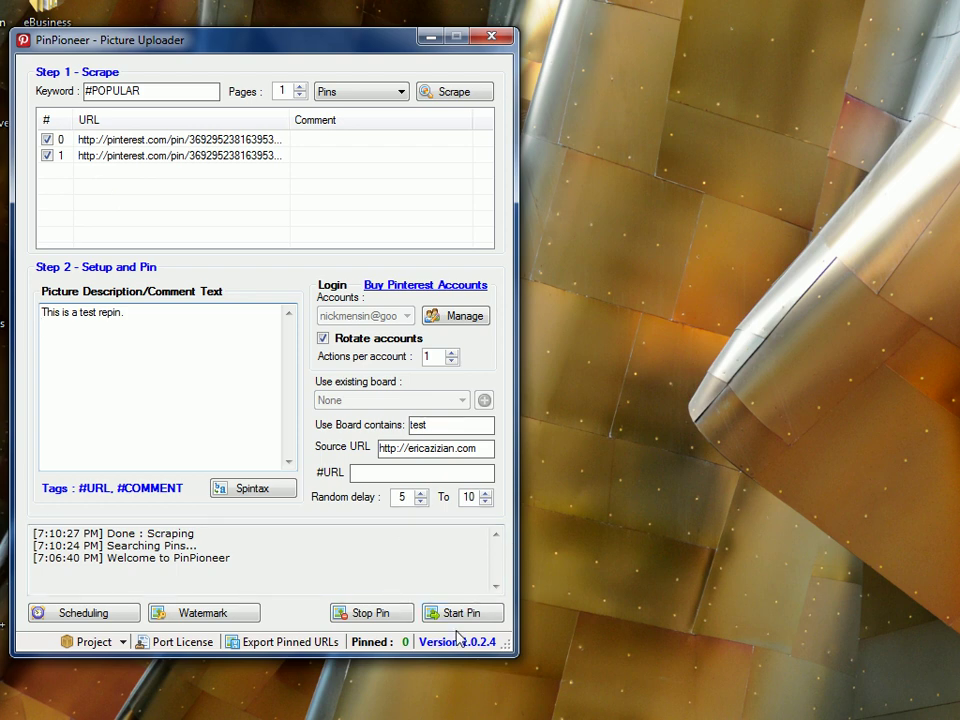
Set the random delay to 0 to 0 and start pinning the two checked pins
{"action": "double_click", "coordinate": [405, 505]}
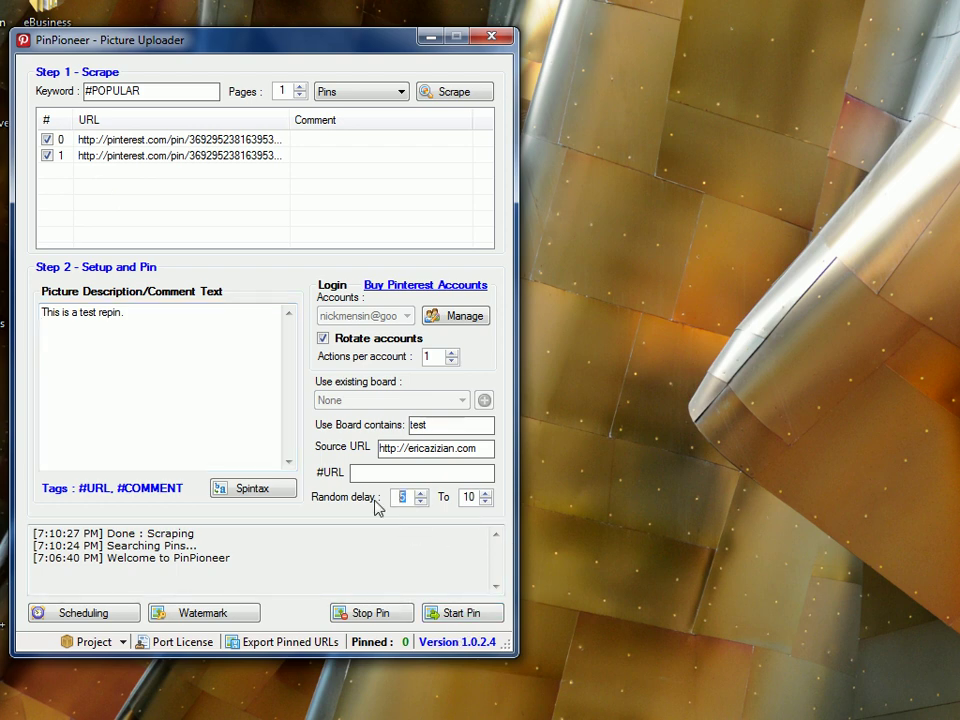
{"action": "type", "text": "0"}
{"action": "key", "text": "Tab"}
{"action": "key", "text": "Up"}
{"action": "key", "text": "Up"}
{"action": "double_click", "coordinate": [470, 497]}
{"action": "type", "text": "0"}
{"action": "left_click", "coordinate": [462, 613]}
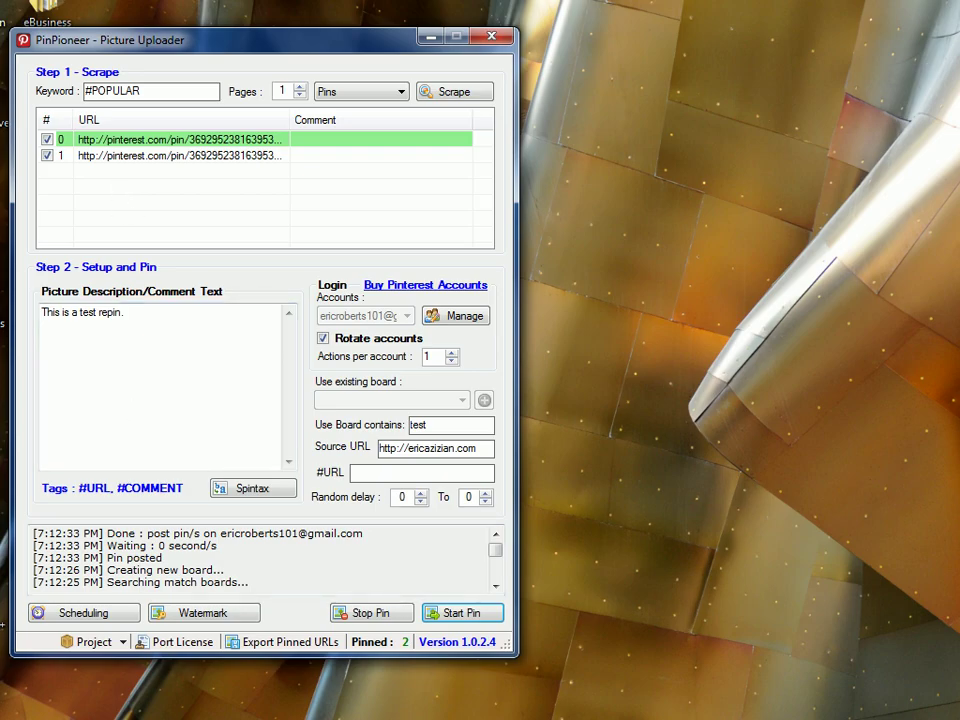
Check the first account's test board and view the repinned 'This is a test repin.' pin
{"action": "left_click", "coordinate": [70, 700]}
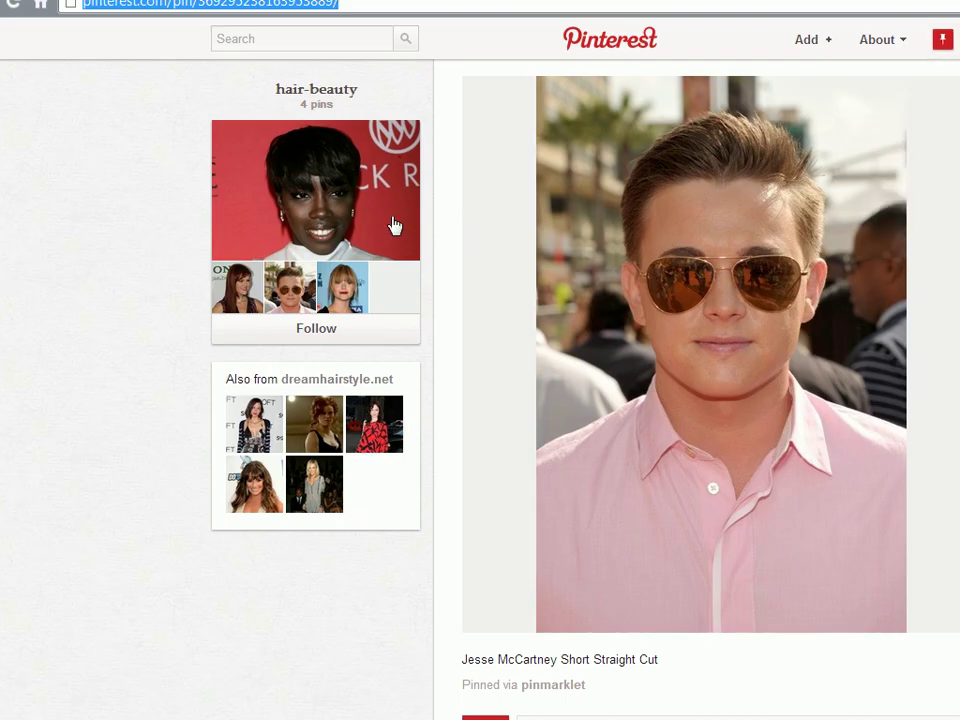
{"action": "left_click", "coordinate": [651, 40]}
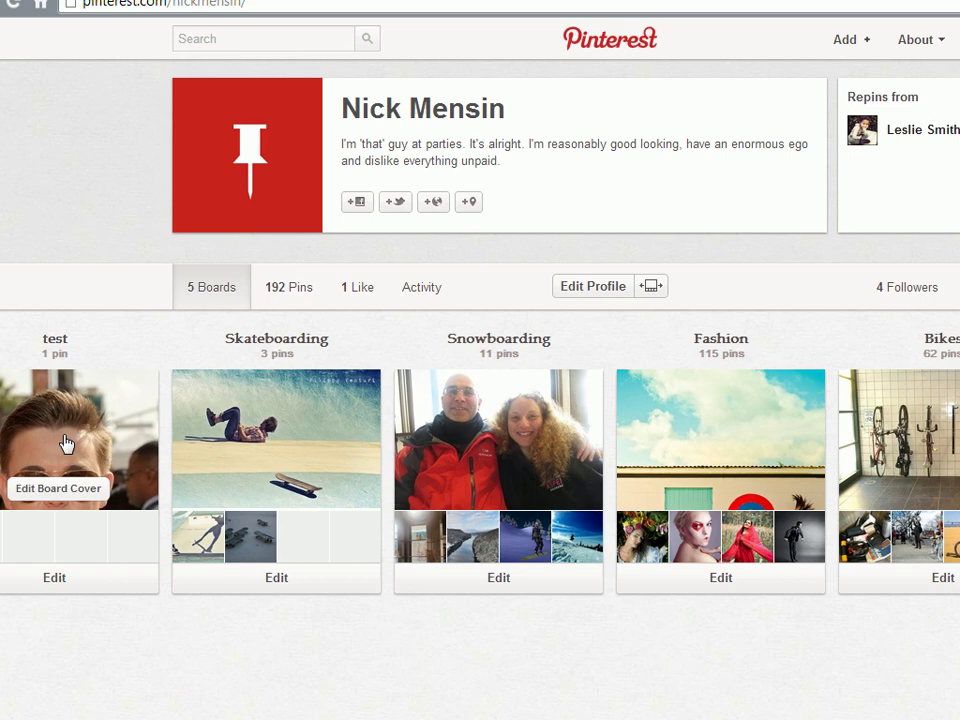
{"action": "left_click", "coordinate": [64, 444]}
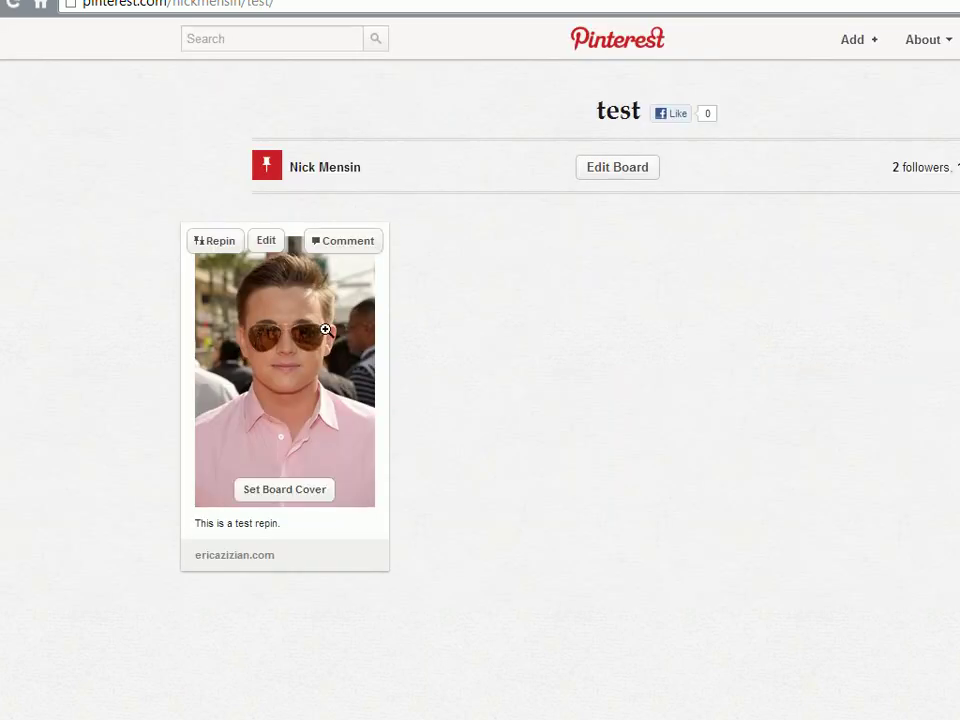
{"action": "left_click", "coordinate": [255, 390]}
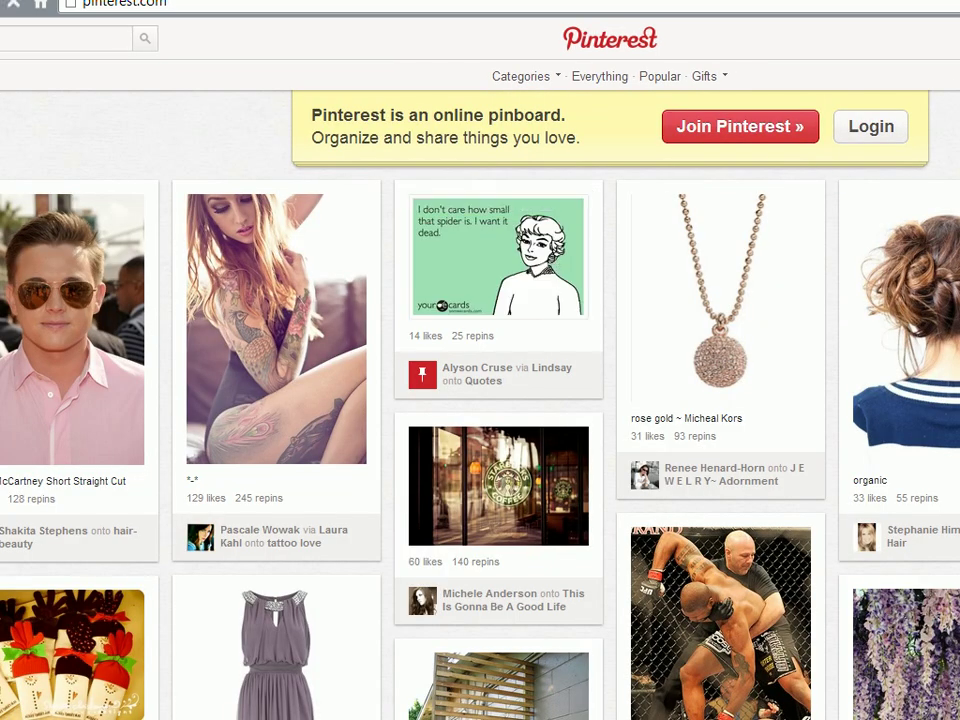
Log in to Pinterest with the second account's e-mail and password
{"action": "left_click", "coordinate": [566, 199]}
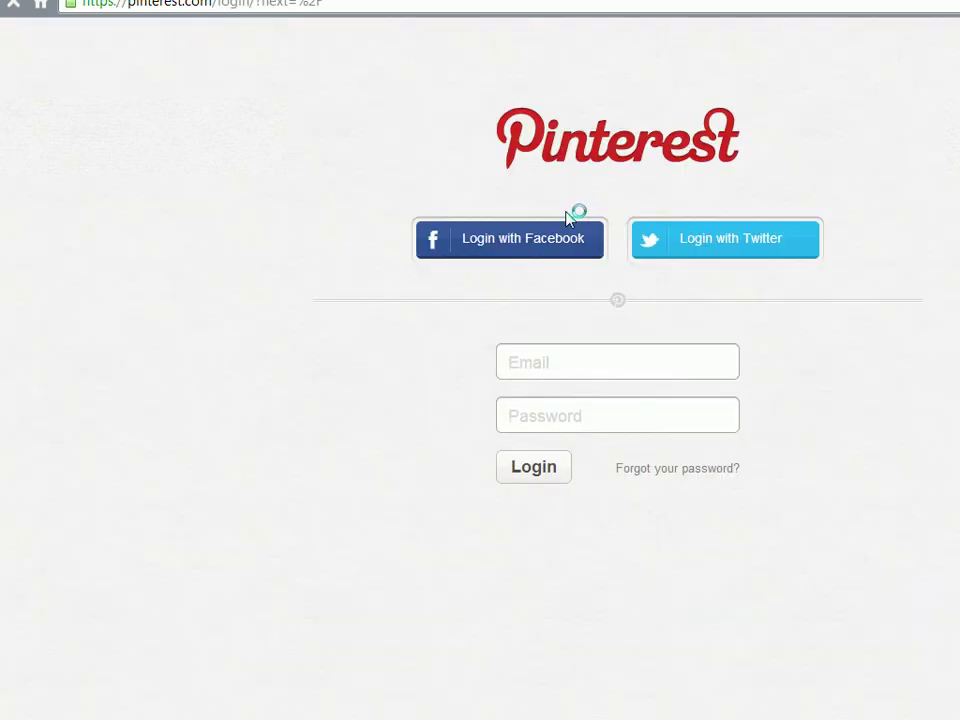
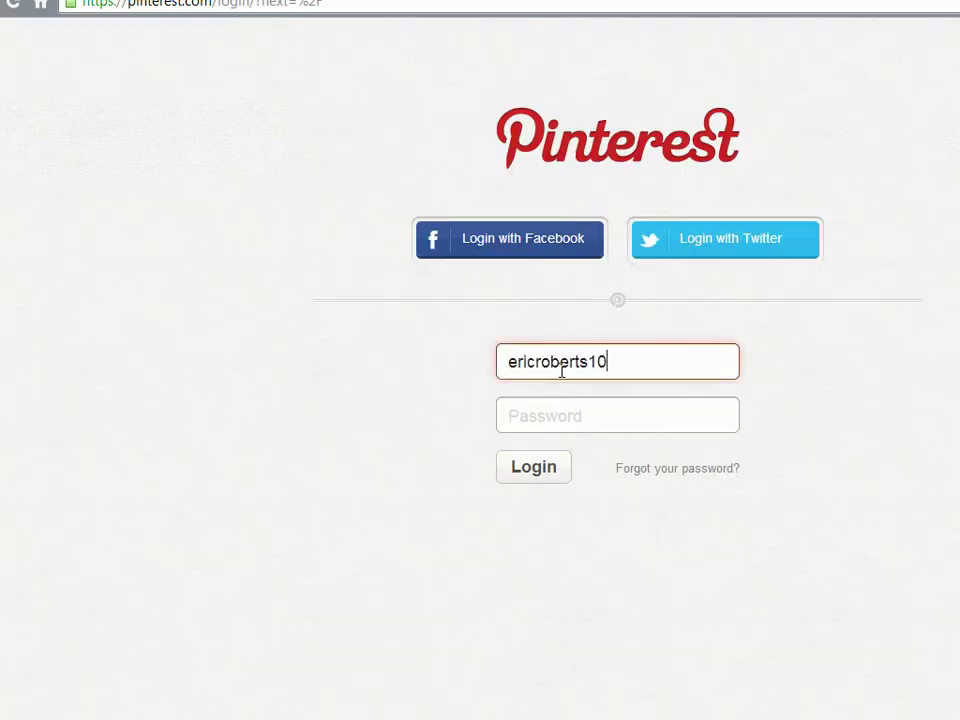
{"action": "key", "text": "Tab"}
{"action": "type", "text": "*******"}
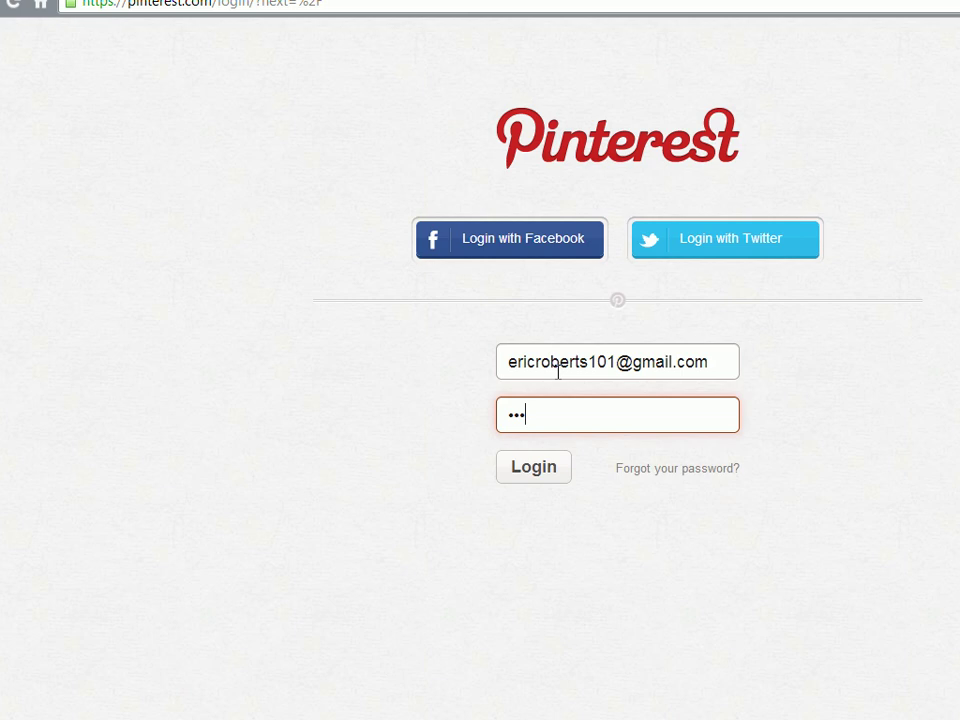
{"action": "type", "text": "*****"}
{"action": "key", "text": "Return"}
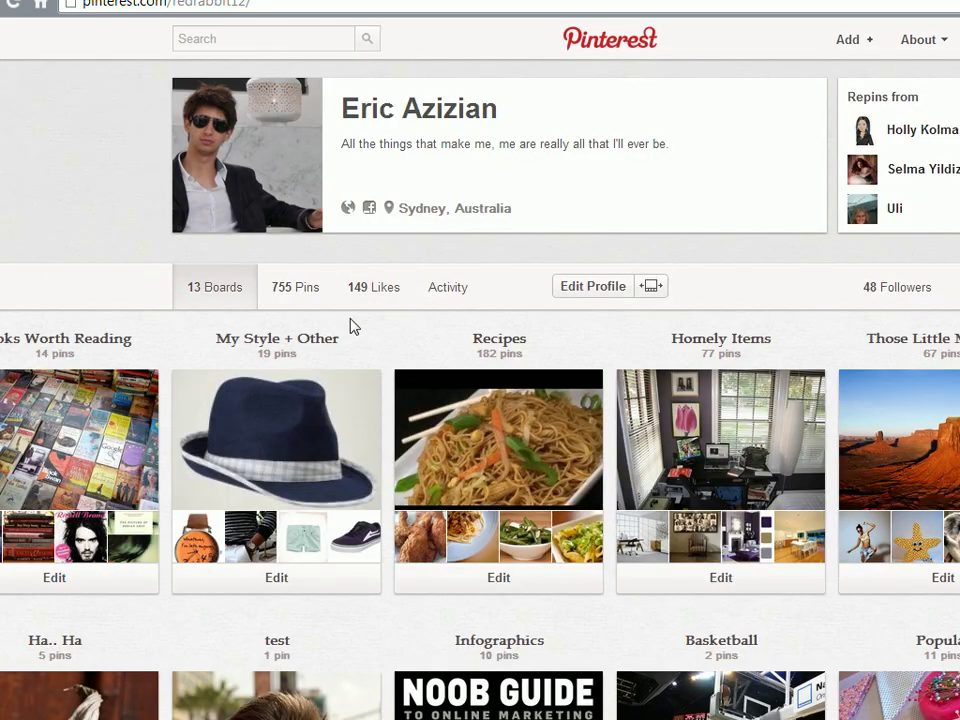
Scroll the second account's profile and open its test board
{"action": "scroll", "coordinate": [351, 326], "scroll_direction": "down", "scroll_amount": 3}
{"action": "left_click", "coordinate": [296, 437]}
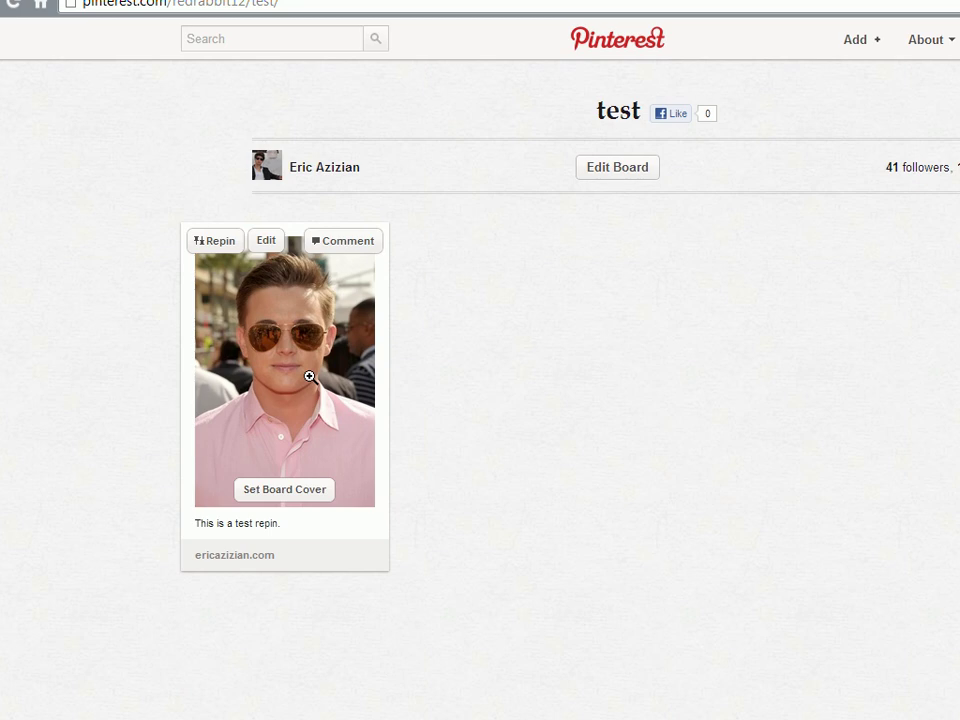
Replace the description text with the comment 'This is an awesome pin!'
{"action": "key", "text": "alt+Tab"}
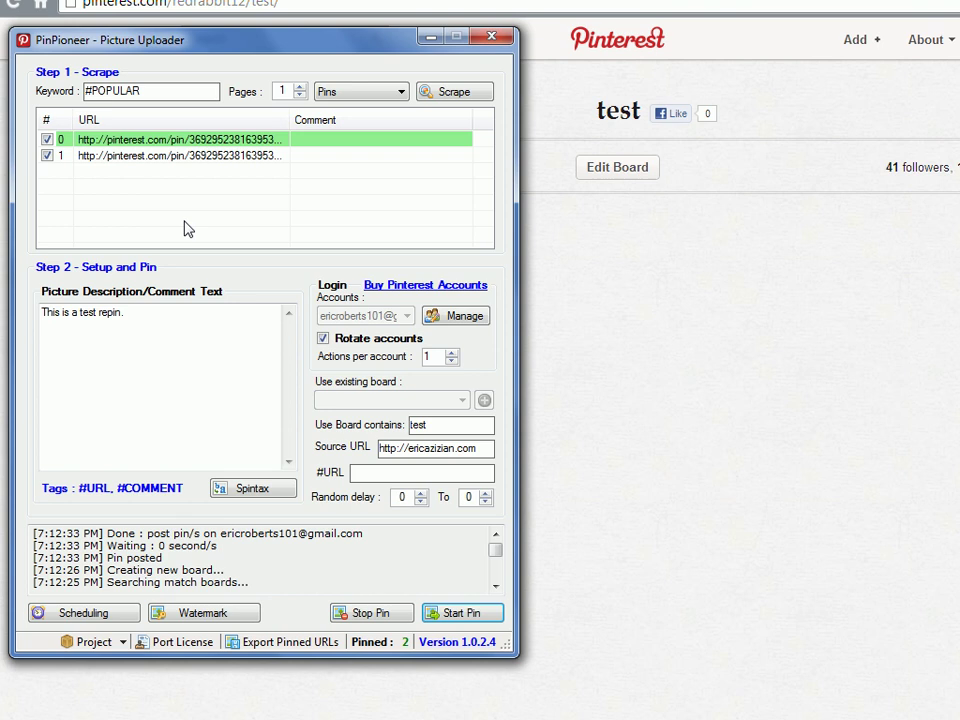
{"action": "left_click", "coordinate": [171, 347]}
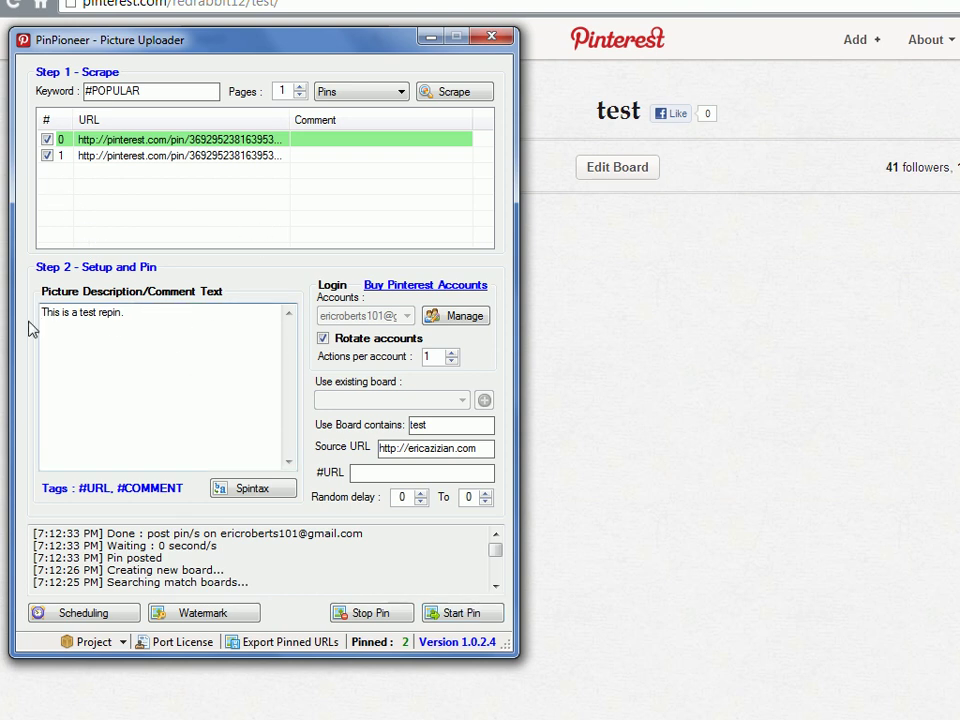
{"action": "right_click", "coordinate": [155, 156]}
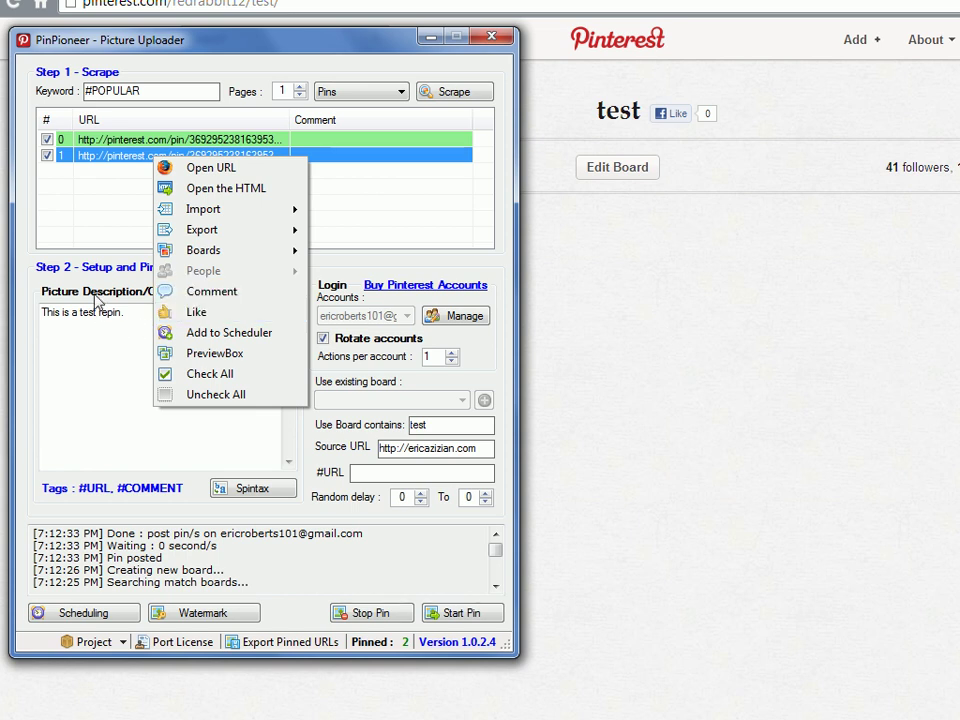
{"action": "left_click", "coordinate": [215, 291]}
{"action": "left_click_drag", "start_coordinate": [124, 313], "coordinate": [42, 312]}
{"action": "type", "text": "z"}
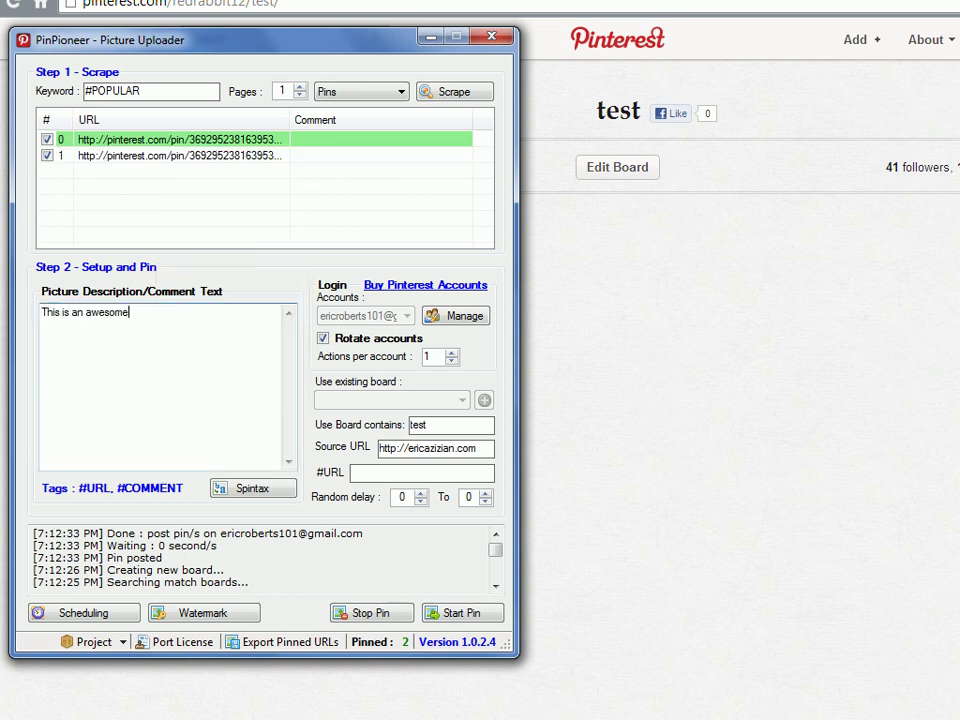
Post the comment on the first pin from both rotated accounts
{"action": "right_click", "coordinate": [164, 141]}
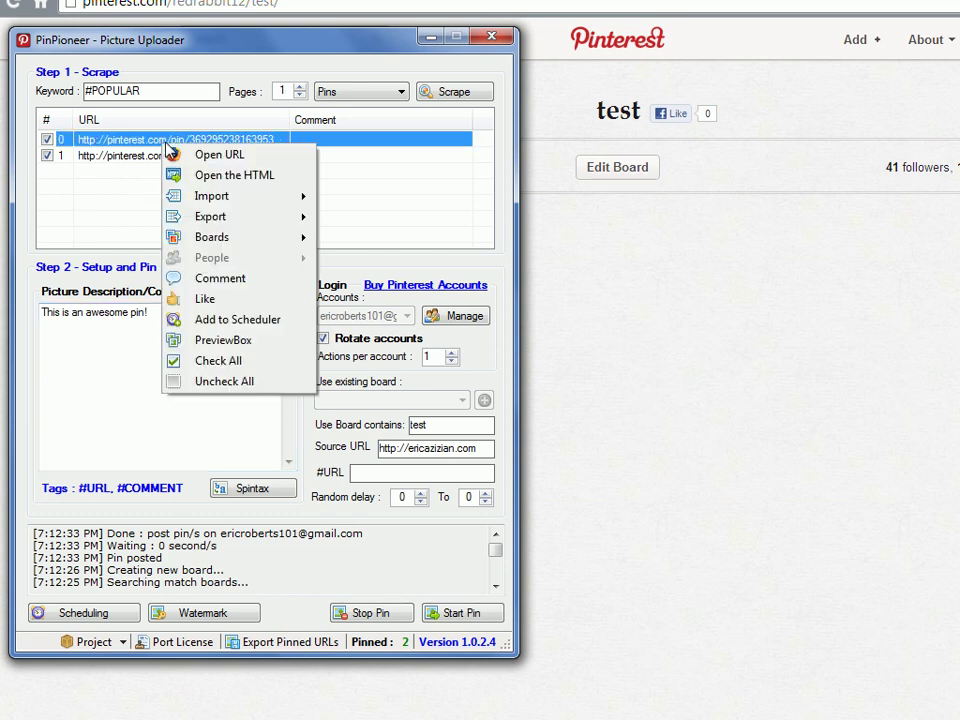
{"action": "left_click", "coordinate": [222, 282]}
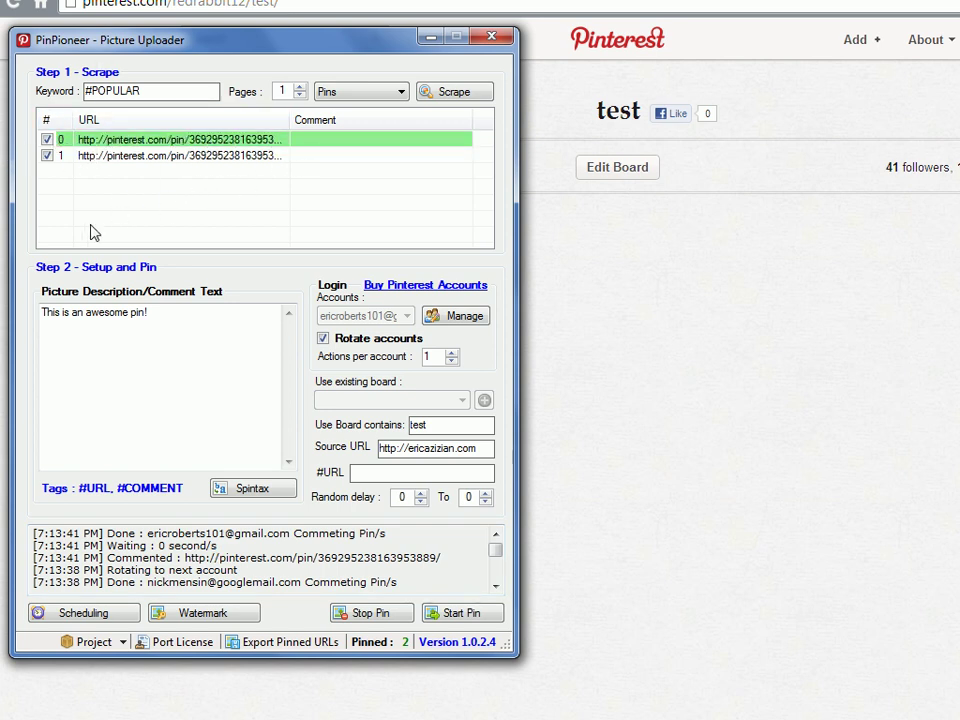
{"action": "right_click", "coordinate": [208, 165]}
{"action": "right_click", "coordinate": [200, 143]}
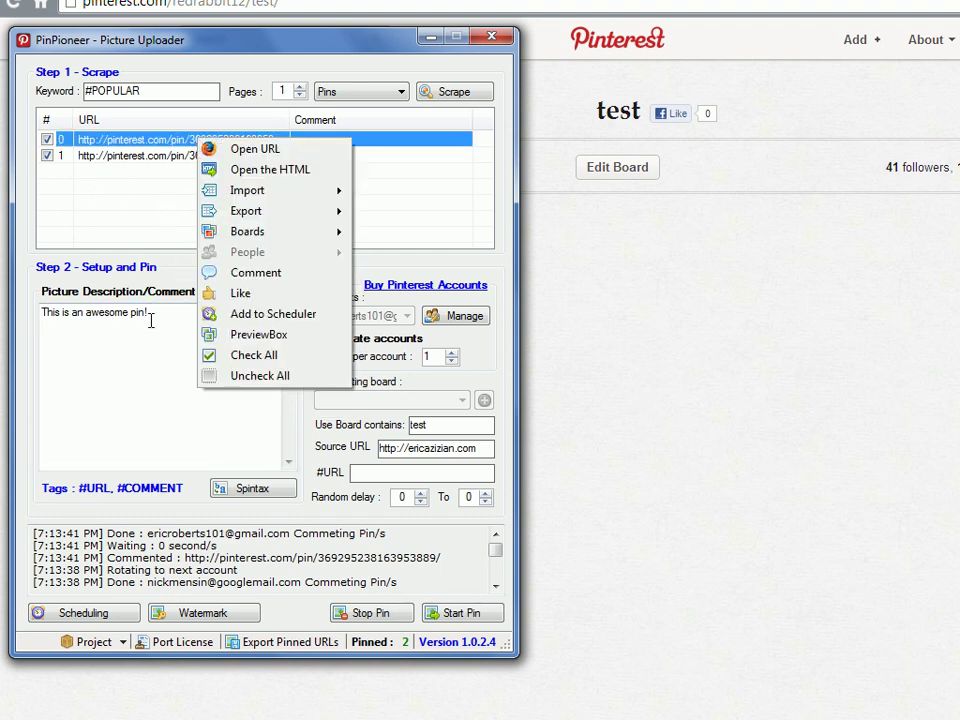
{"action": "left_click", "coordinate": [110, 232]}
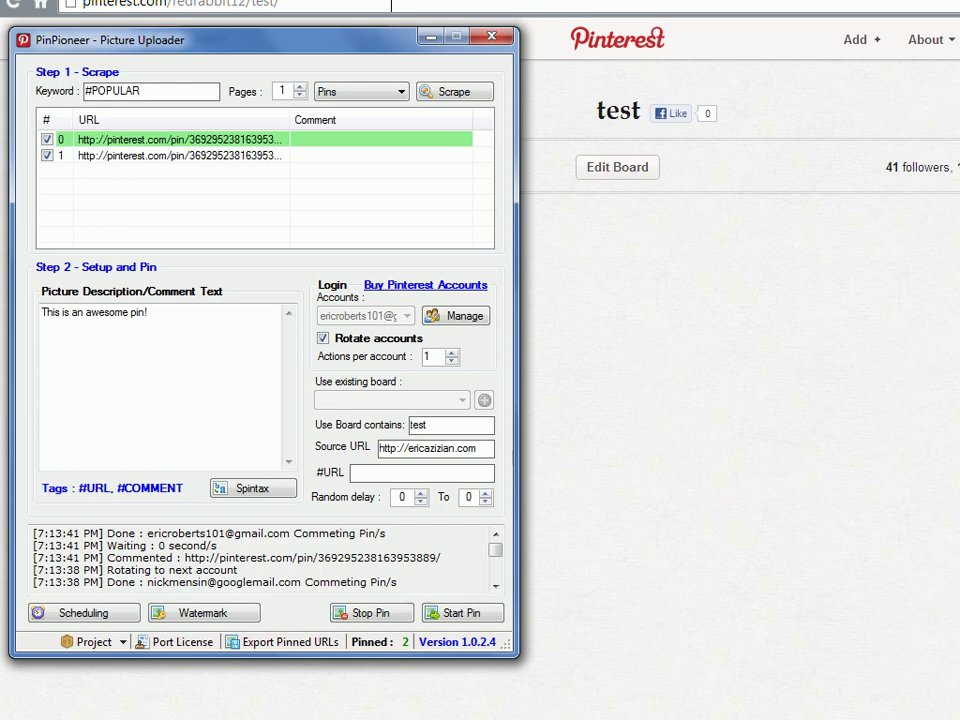
Open the repinned pin and load its full-size image address on its own page
{"action": "left_click", "coordinate": [429, 36]}
{"action": "left_click", "coordinate": [319, 321]}
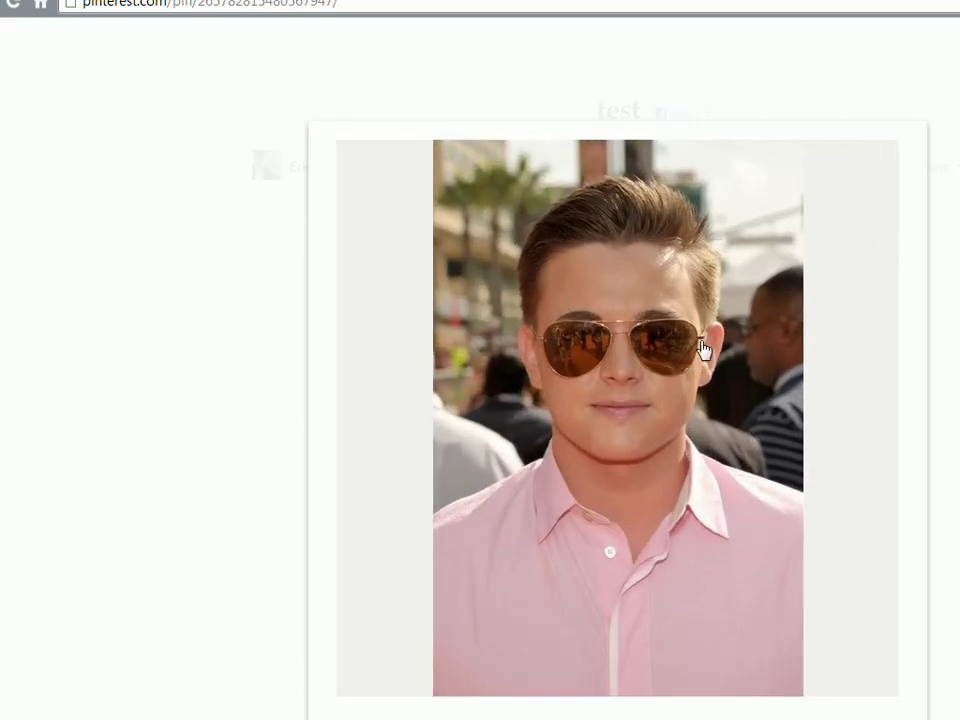
{"action": "right_click", "coordinate": [619, 335]}
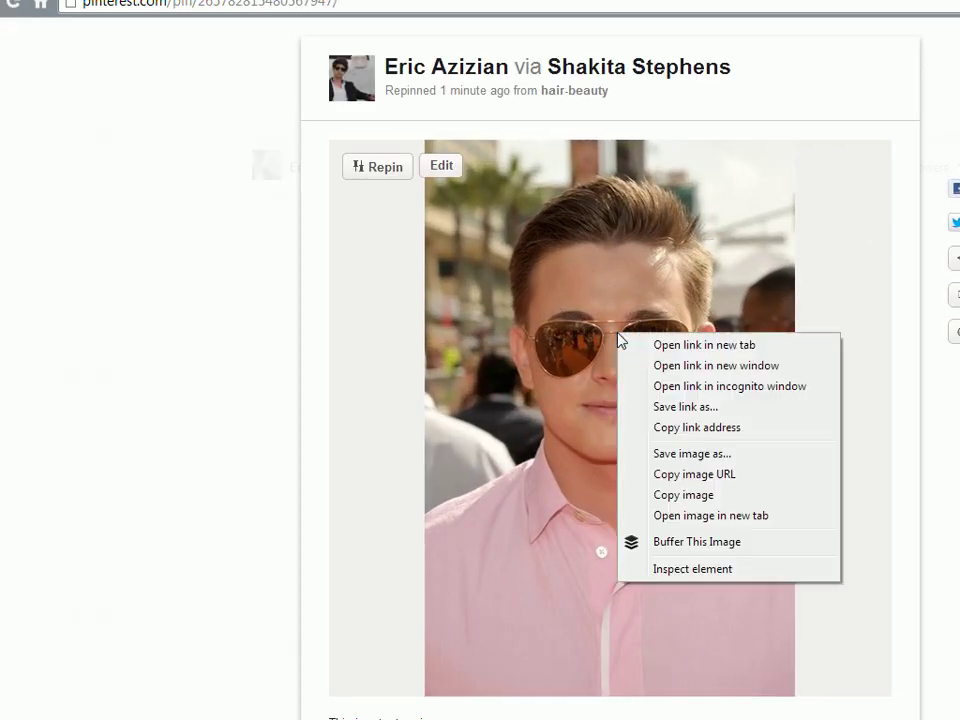
{"action": "left_click", "coordinate": [703, 476]}
{"action": "left_click", "coordinate": [210, 3]}
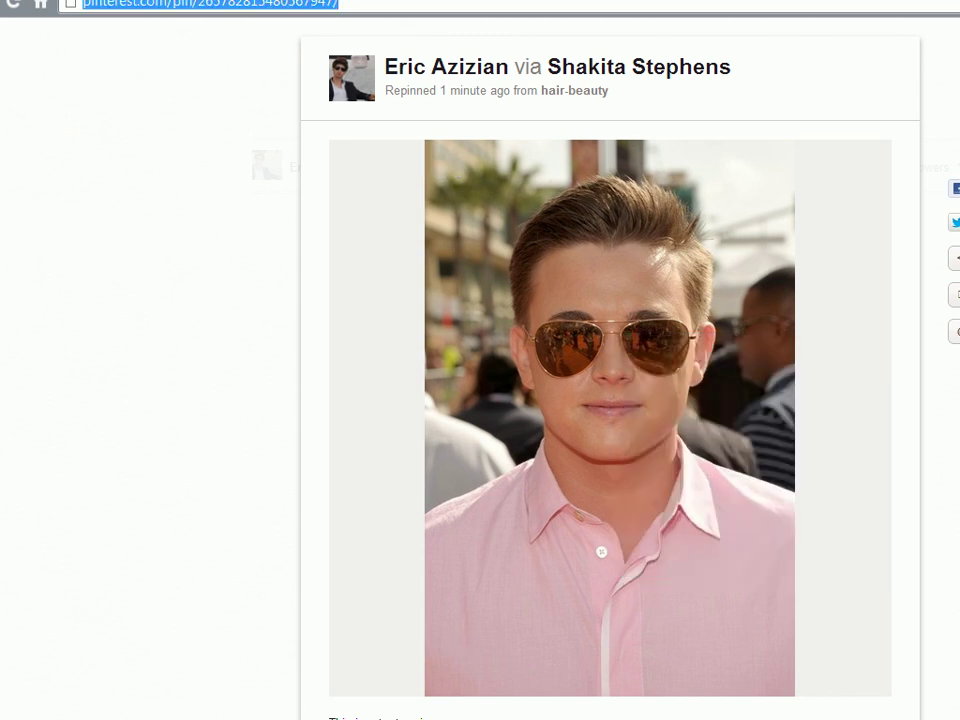
{"action": "key", "text": "ctrl+v"}
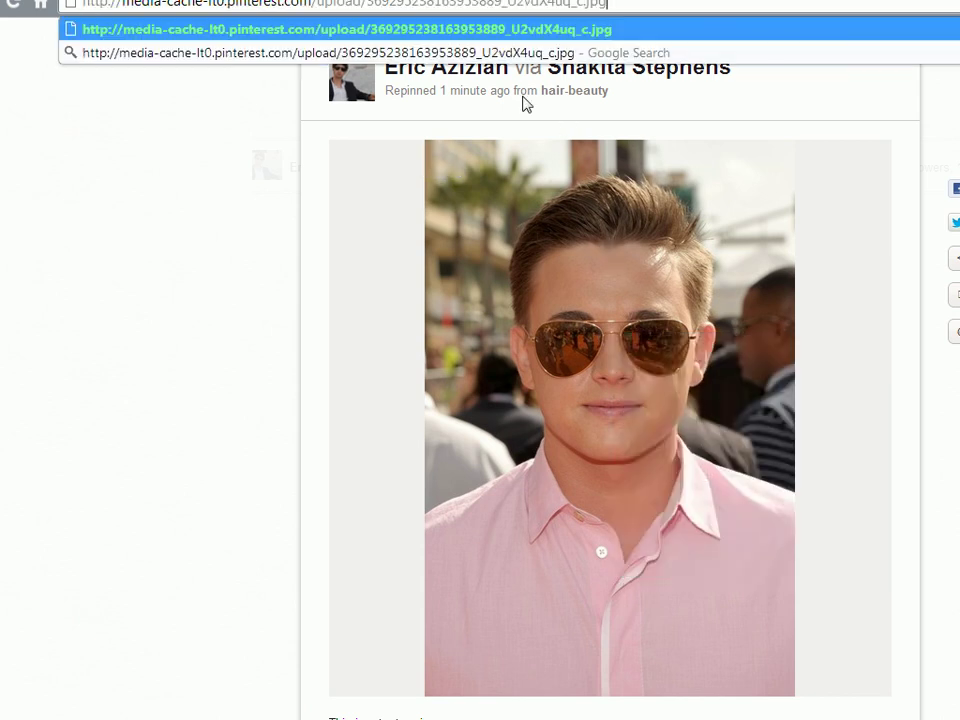
{"action": "key", "text": "Return"}
Save the standalone image to the Desktop as test-pin.jpg
{"action": "right_click", "coordinate": [265, 122]}
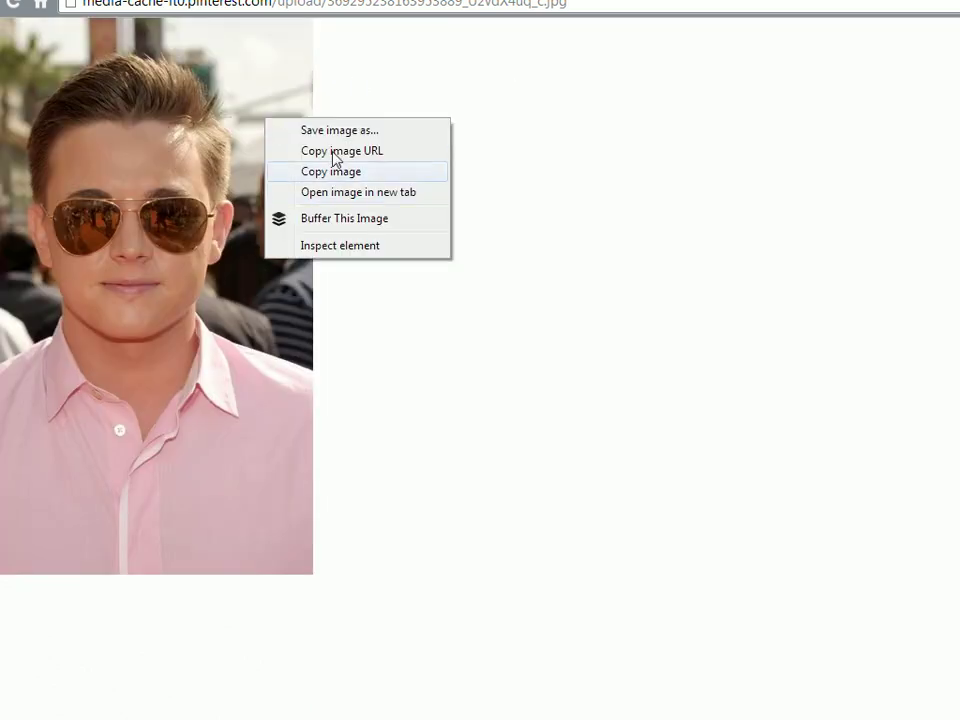
{"action": "left_click", "coordinate": [336, 167]}
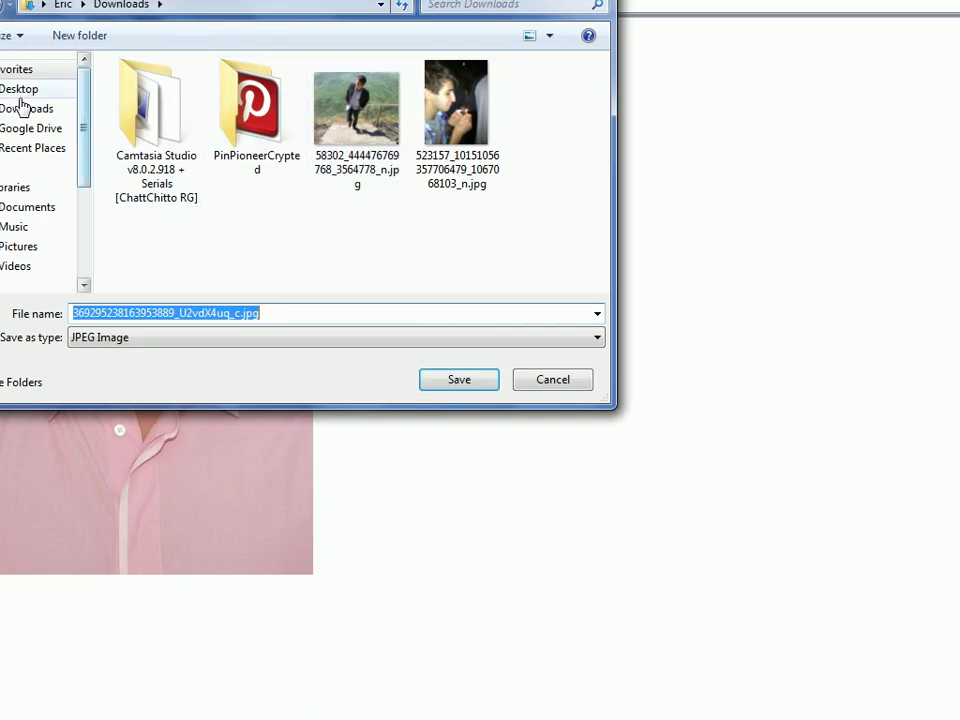
{"action": "left_click", "coordinate": [20, 90]}
{"action": "double_click", "coordinate": [262, 313]}
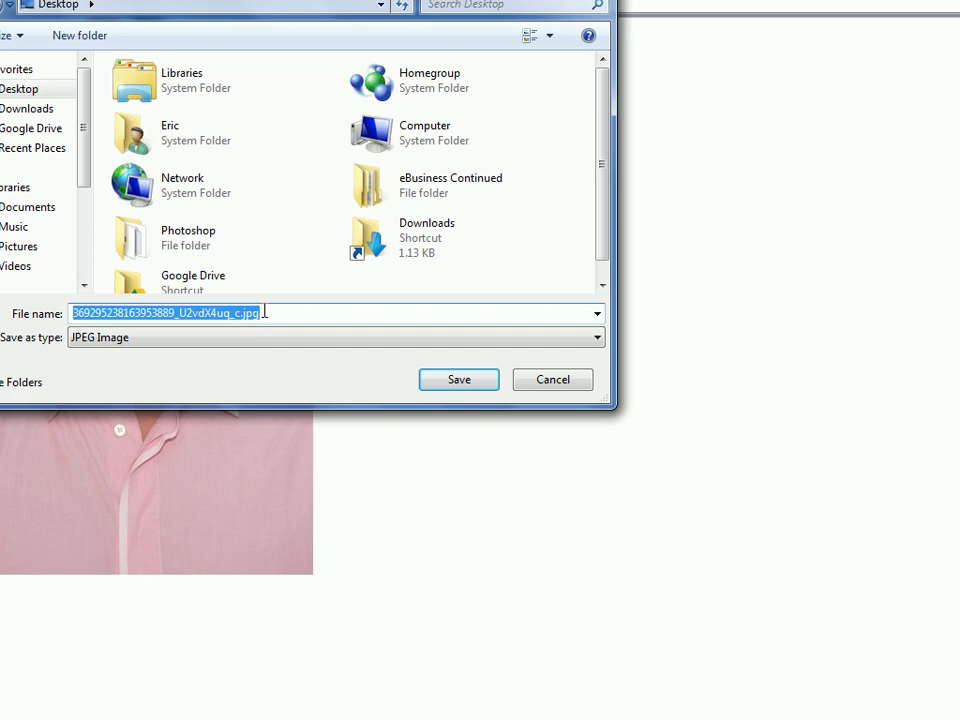
{"action": "type", "text": "test-pin"}
{"action": "key", "text": "Return"}
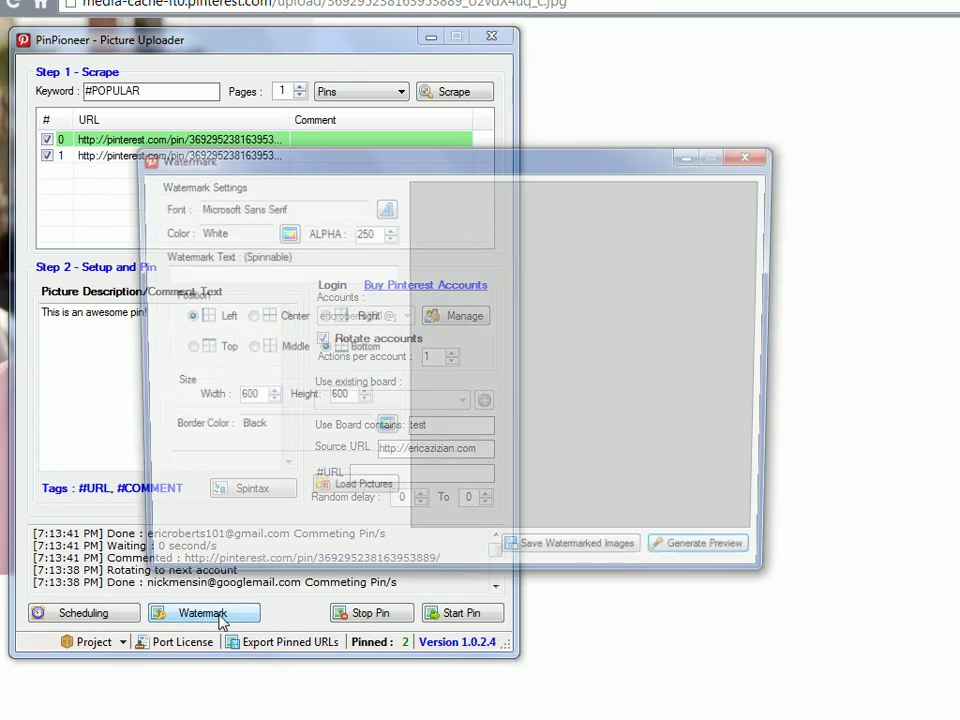
Load the Desktop picture test-pin.jpg into the Watermark window
{"action": "left_click", "coordinate": [340, 508]}
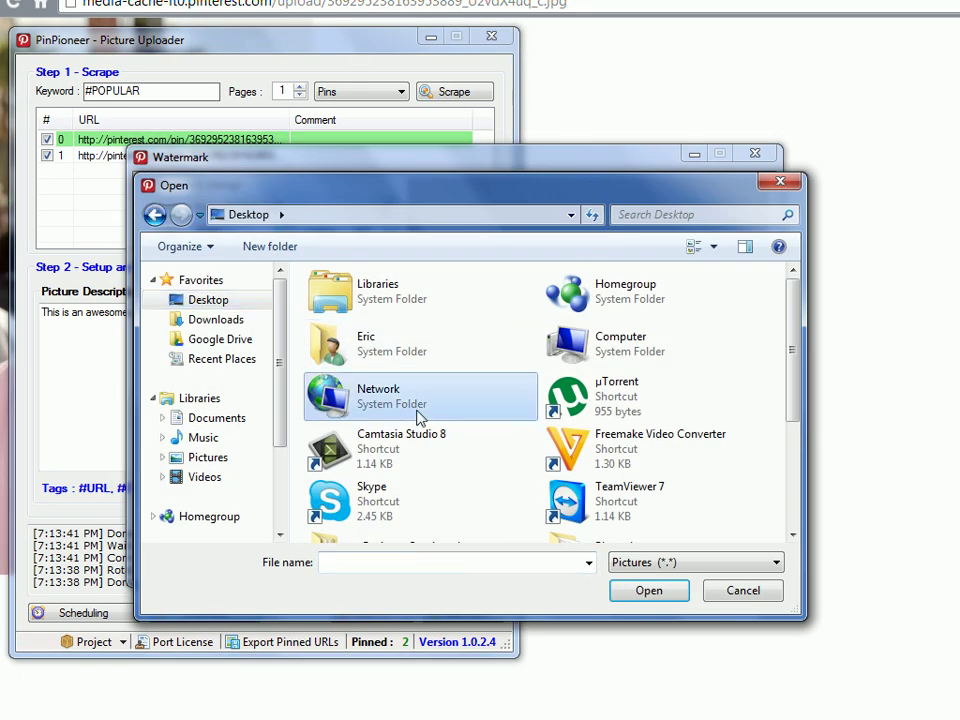
{"action": "left_click", "coordinate": [632, 482]}
{"action": "key", "text": "t"}
{"action": "left_click", "coordinate": [636, 563]}
{"action": "left_click", "coordinate": [645, 591]}
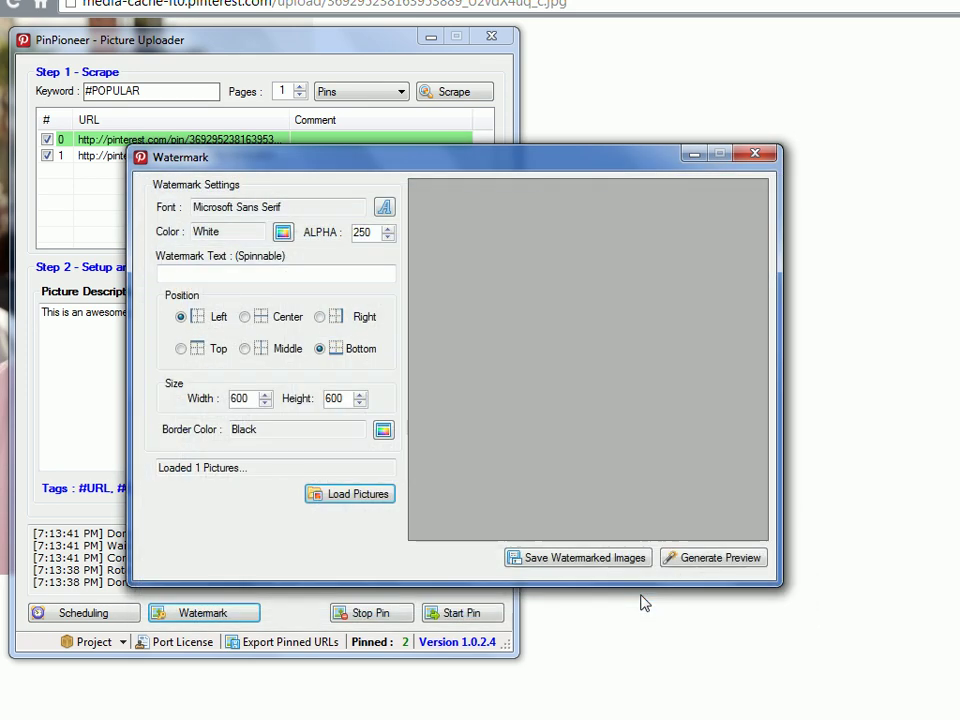
Add the watermark text 'This pin is popular!' in red at the bottom right and preview it
{"action": "left_click", "coordinate": [251, 279]}
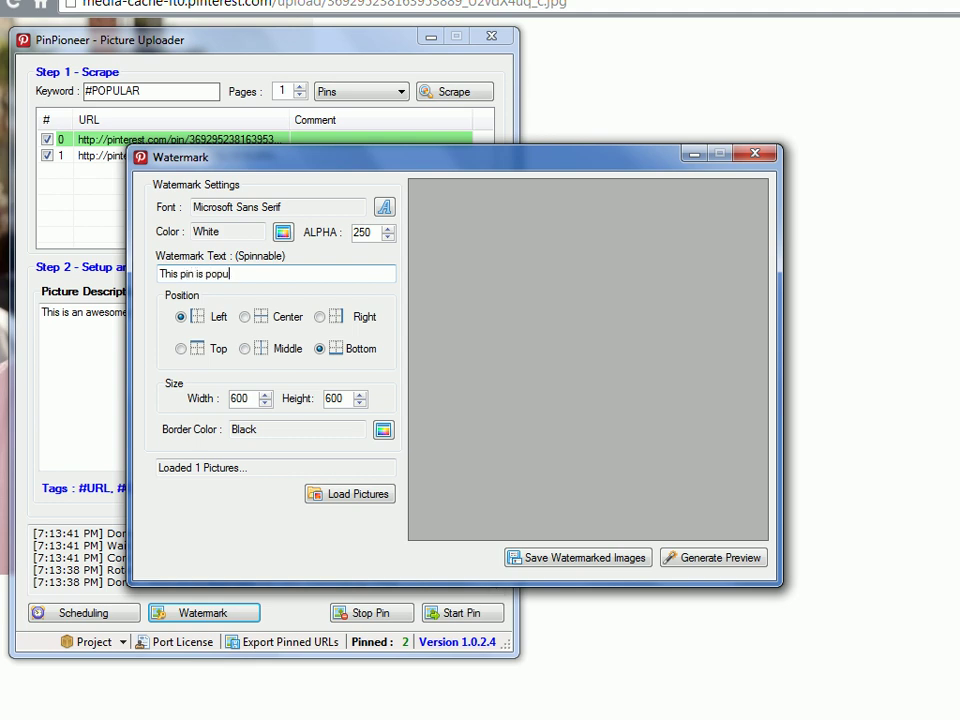
{"action": "left_click", "coordinate": [729, 566]}
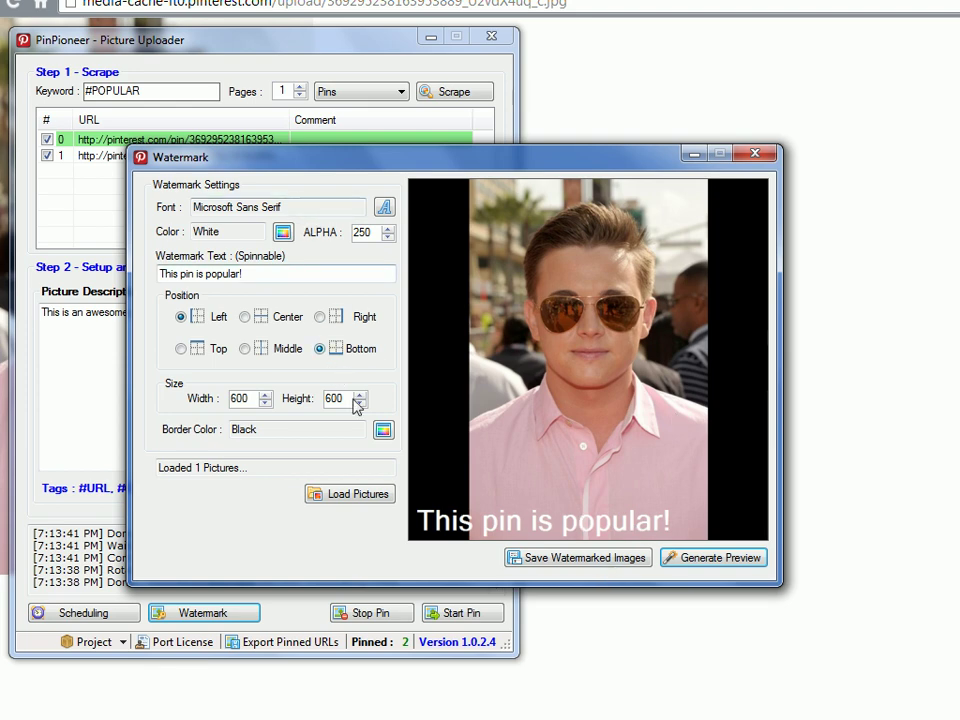
{"action": "left_click", "coordinate": [336, 317]}
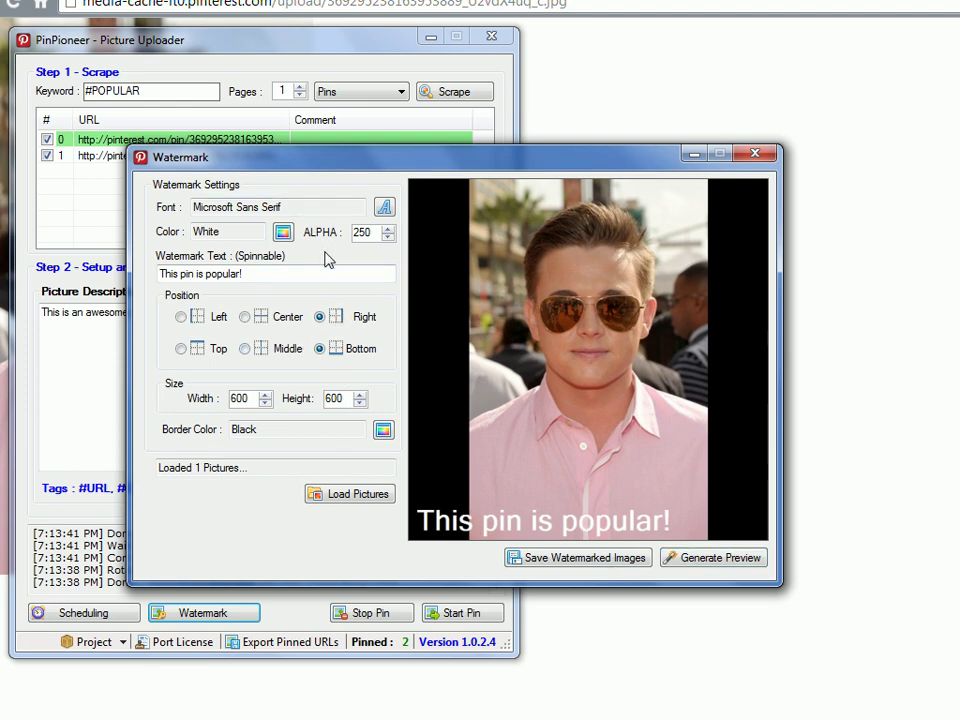
{"action": "left_click", "coordinate": [284, 233]}
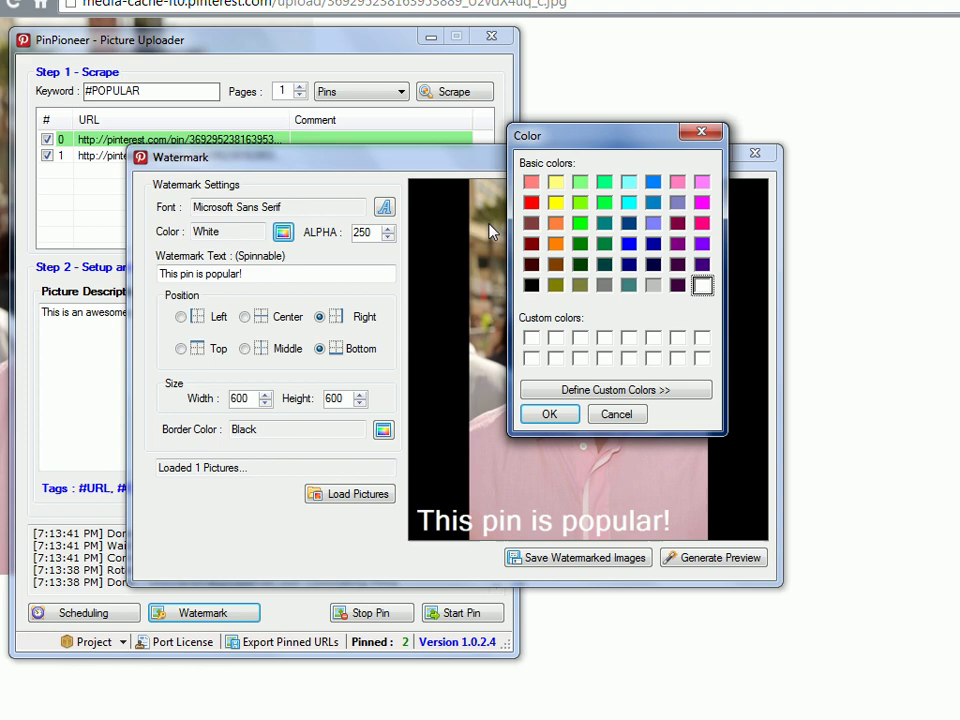
{"action": "left_click", "coordinate": [530, 204]}
{"action": "left_click", "coordinate": [560, 413]}
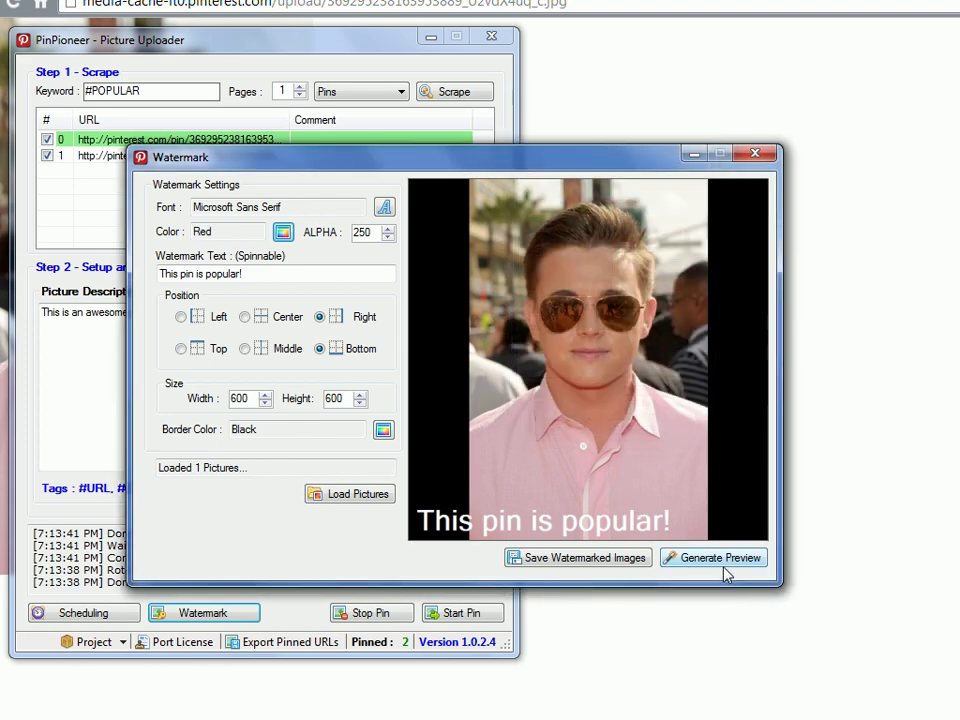
{"action": "left_click", "coordinate": [722, 560]}
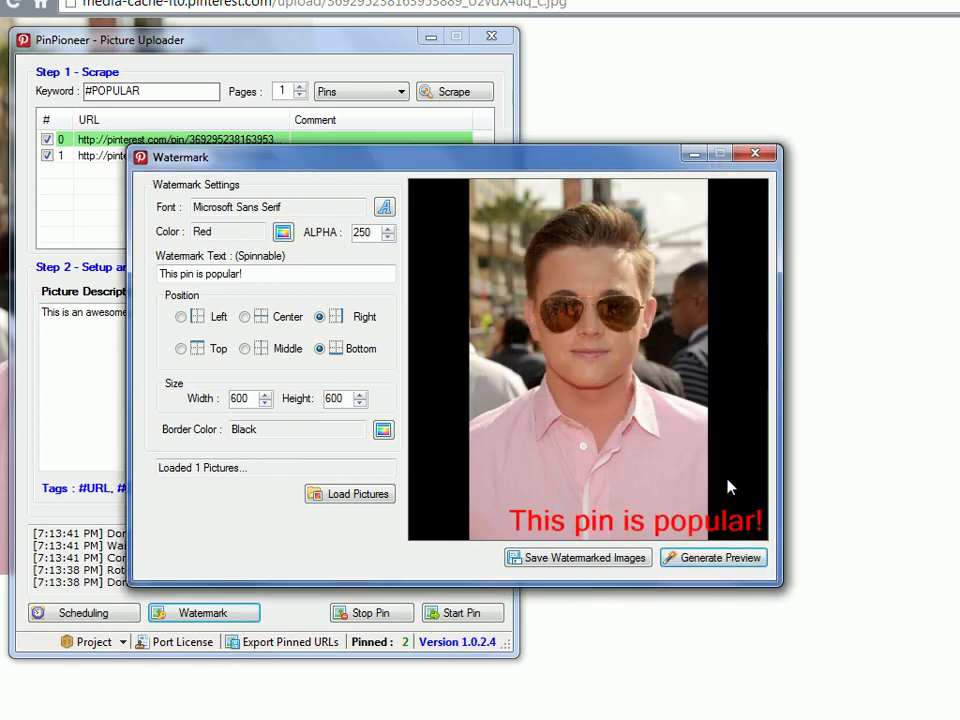
Save the watermarked image and close the Watermark window
{"action": "left_click", "coordinate": [590, 558]}
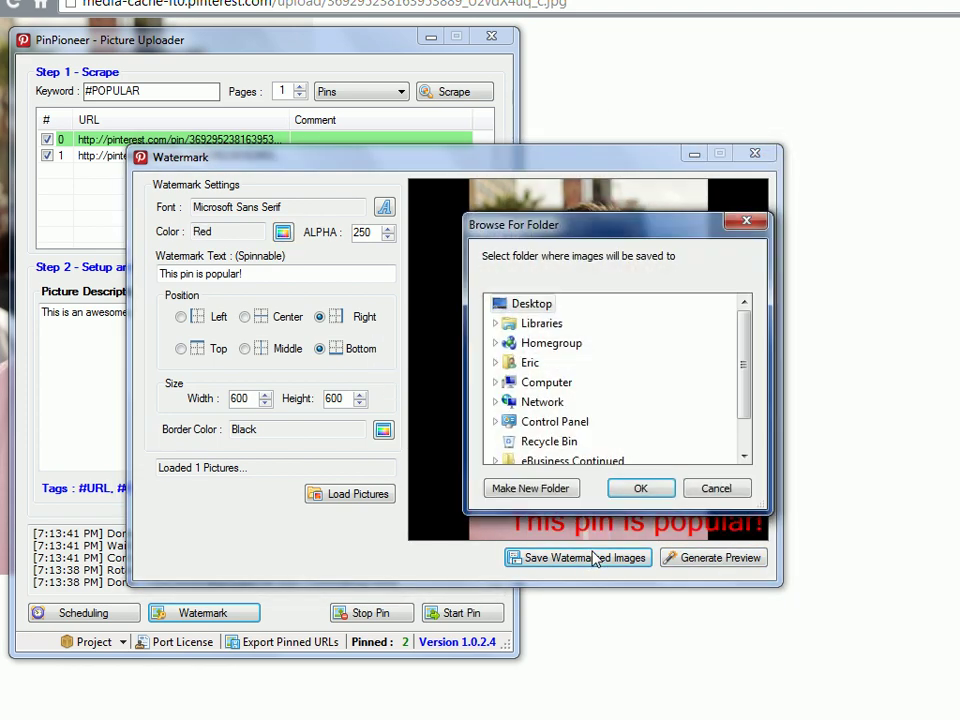
{"action": "left_click", "coordinate": [645, 487]}
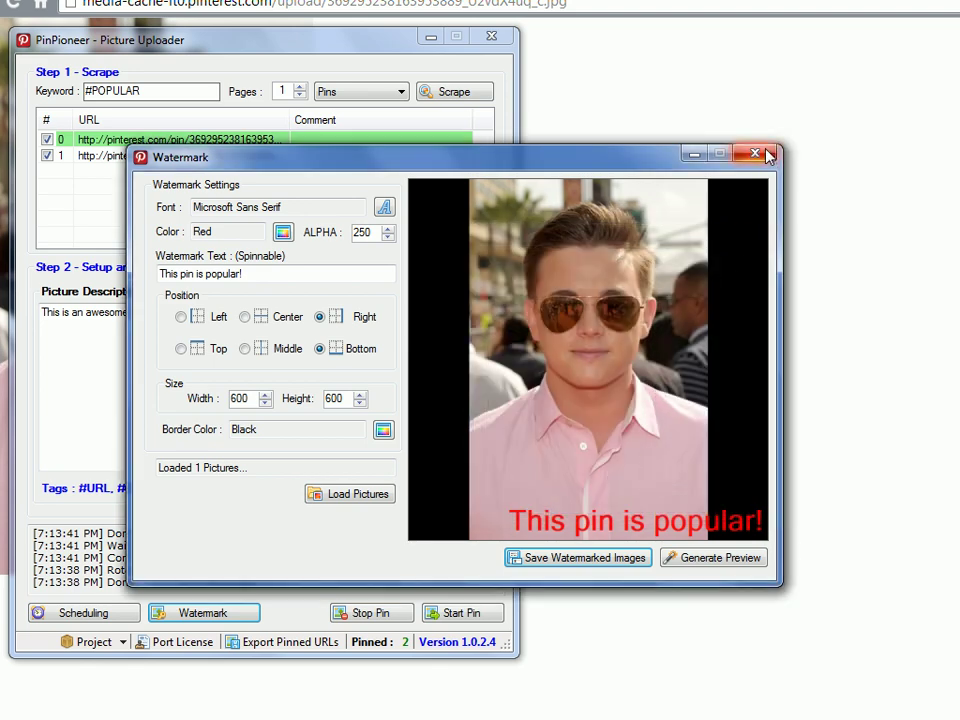
{"action": "left_click", "coordinate": [755, 153]}
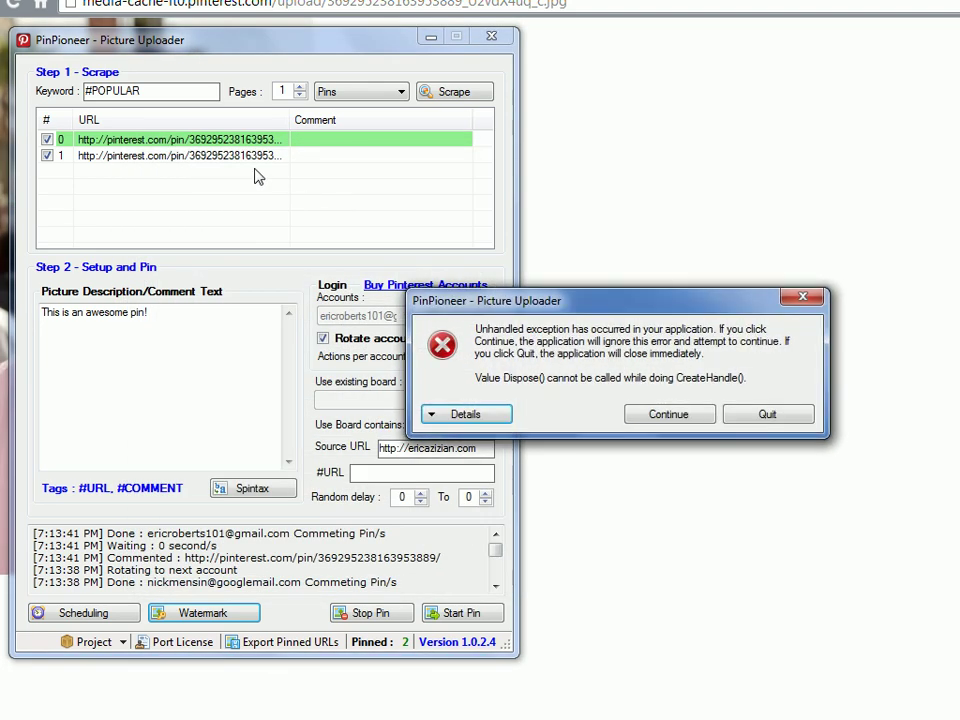
Dismiss the error with Continue and import test-pin.jpg as a picture into the pin list
{"action": "left_click", "coordinate": [659, 418]}
{"action": "right_click", "coordinate": [137, 185]}
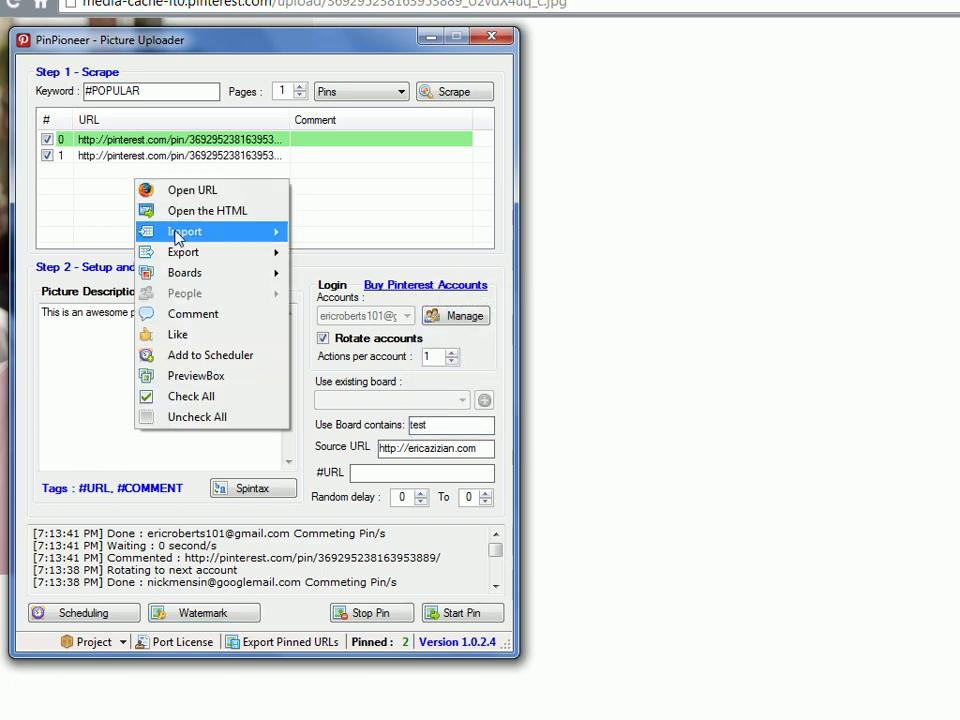
{"action": "mouse_move", "coordinate": [226, 234]}
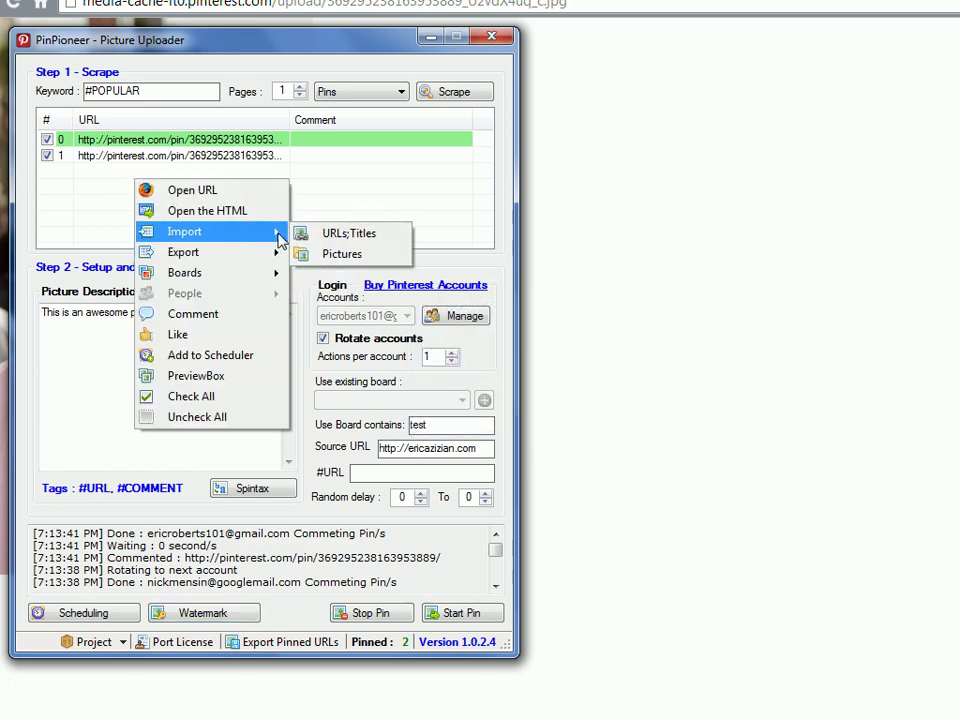
{"action": "left_click", "coordinate": [322, 256]}
{"action": "left_click_drag", "start_coordinate": [671, 228], "coordinate": [672, 332]}
{"action": "left_click", "coordinate": [469, 414]}
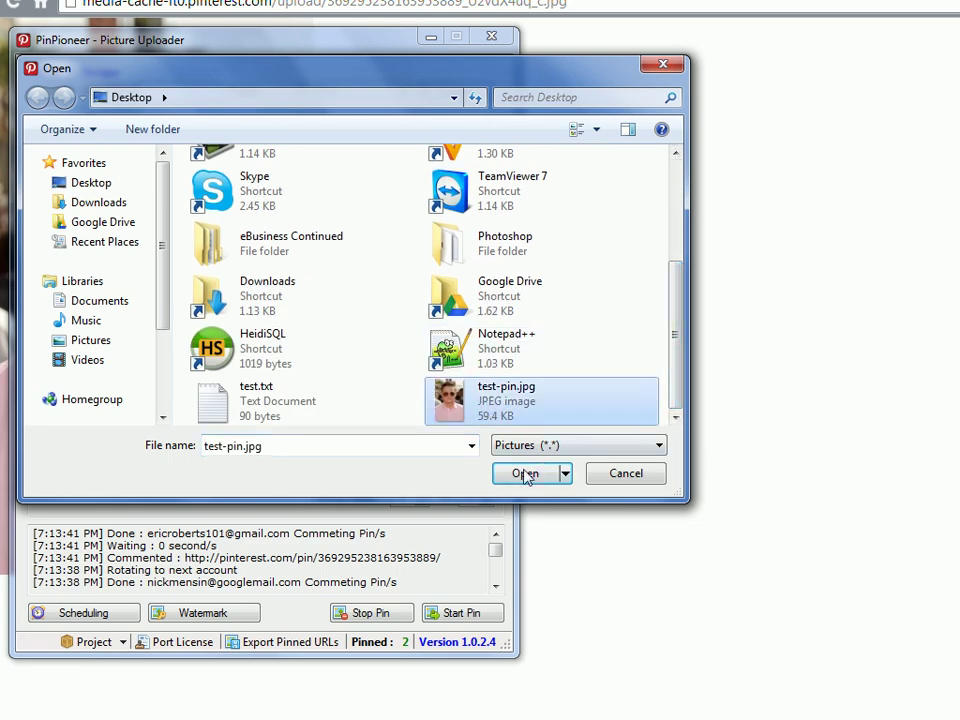
{"action": "left_click", "coordinate": [523, 474]}
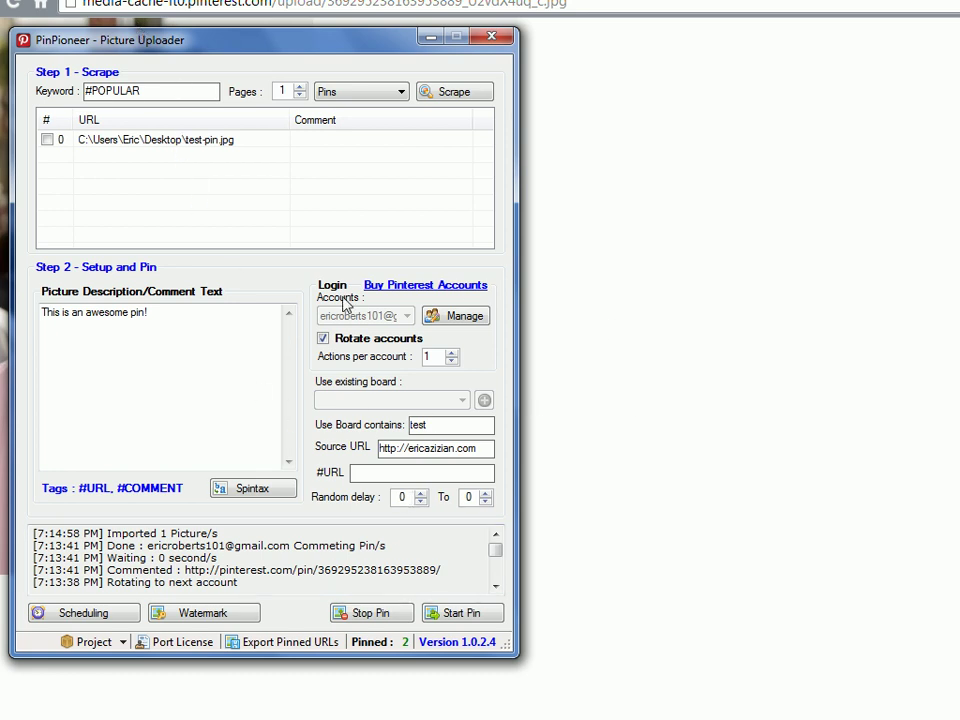
Reopen the Watermark window and move it lower and to the right
{"action": "left_click", "coordinate": [228, 628]}
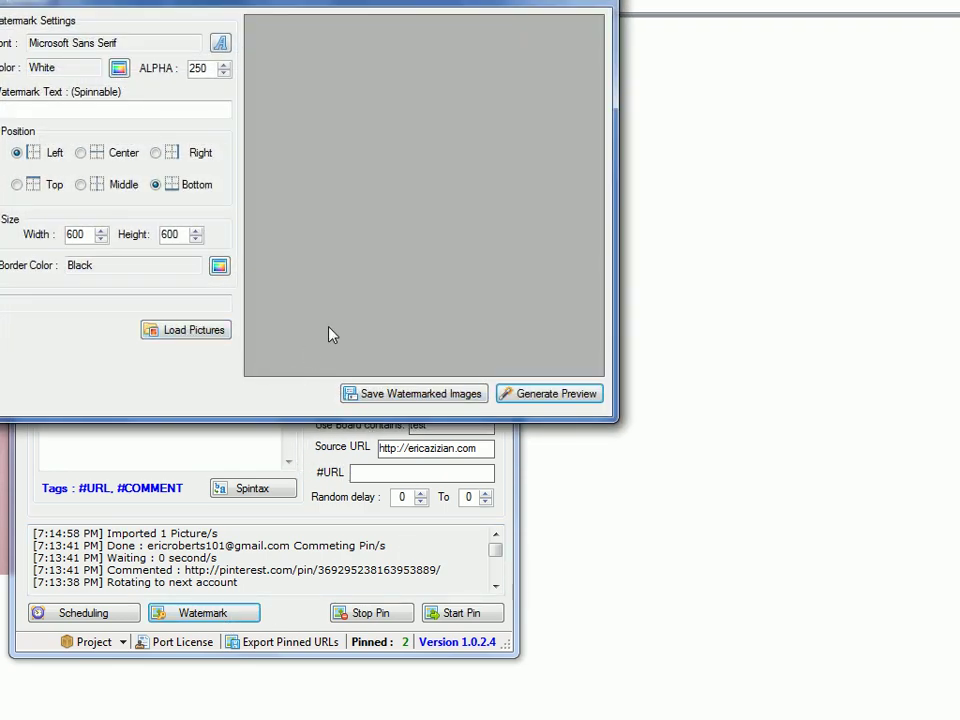
{"action": "left_click_drag", "start_coordinate": [420, 0], "coordinate": [478, 60]}
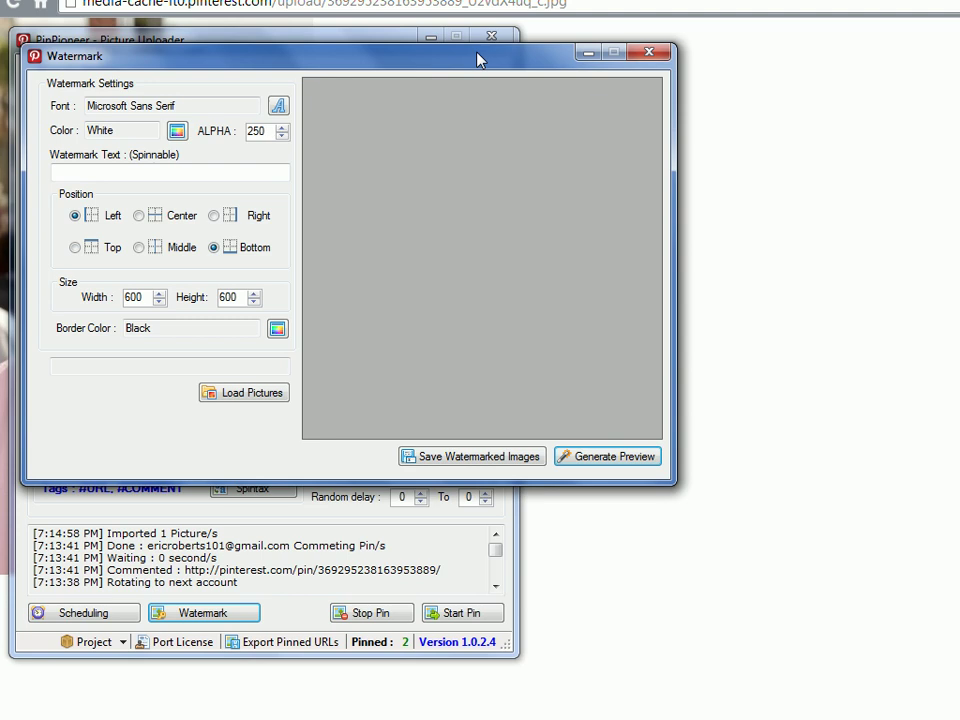